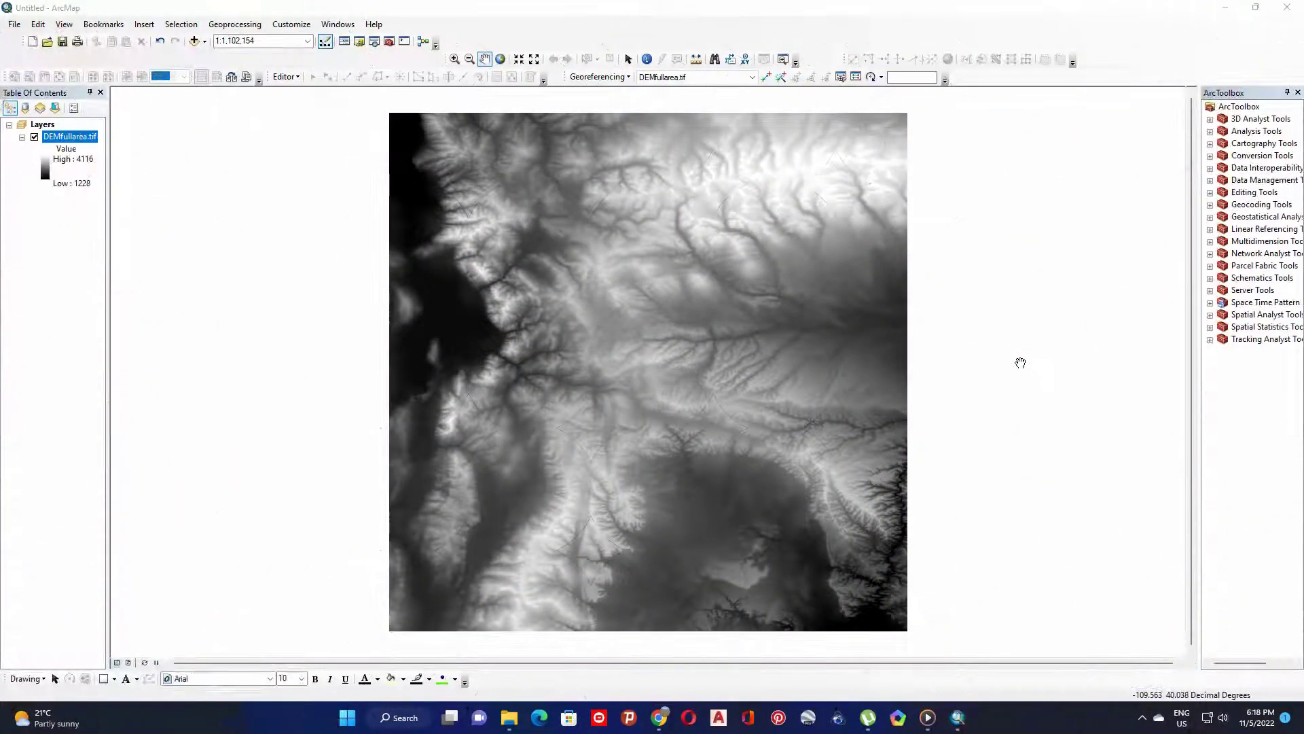
Step: Check the XY coordinate system of the DEMfullarea.tif layer in Layer Properties
left_click_drag(773, 374, 801, 364)
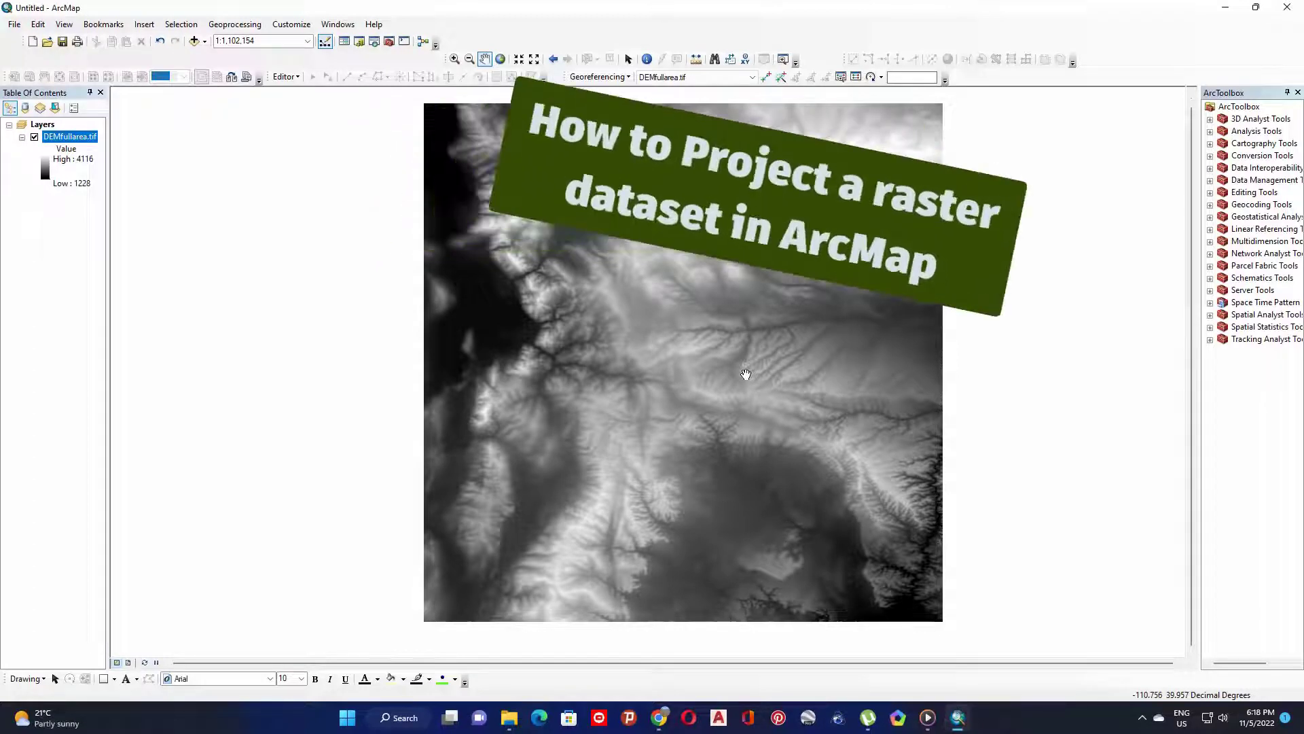
left_click_drag(653, 392, 623, 396)
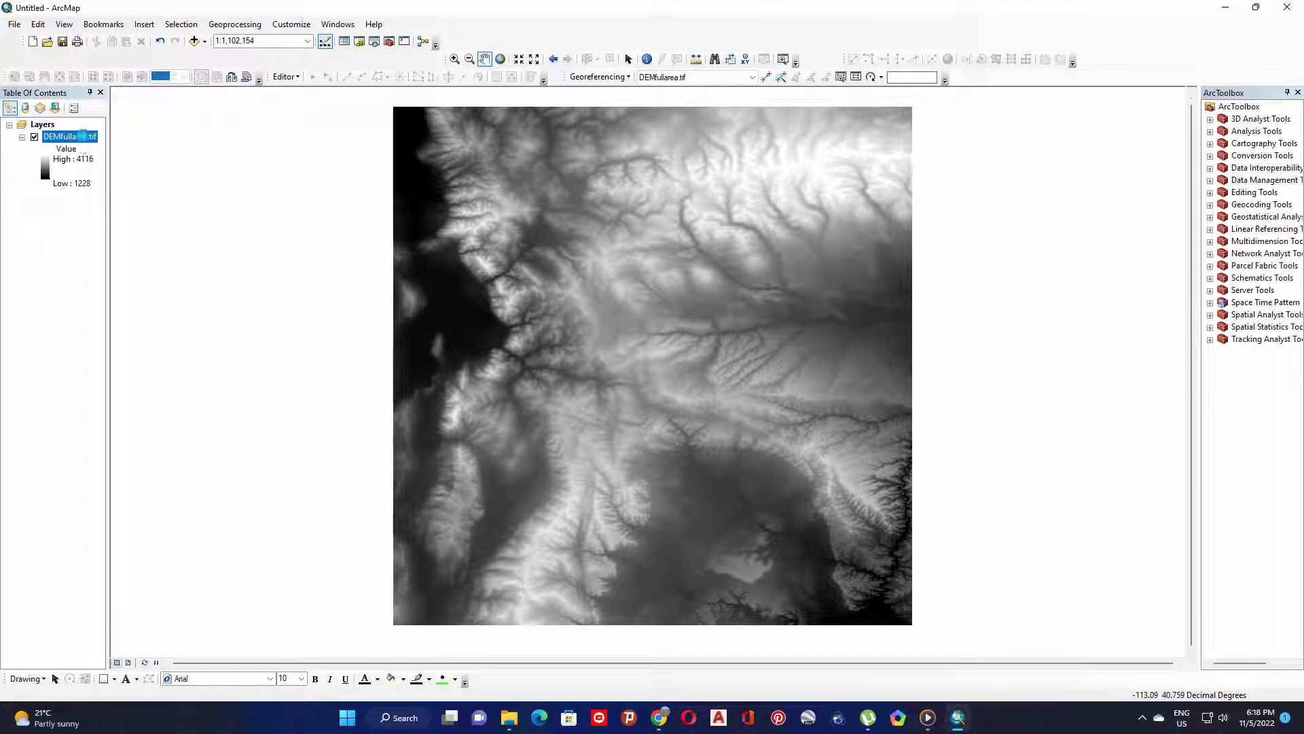
right_click(86, 140)
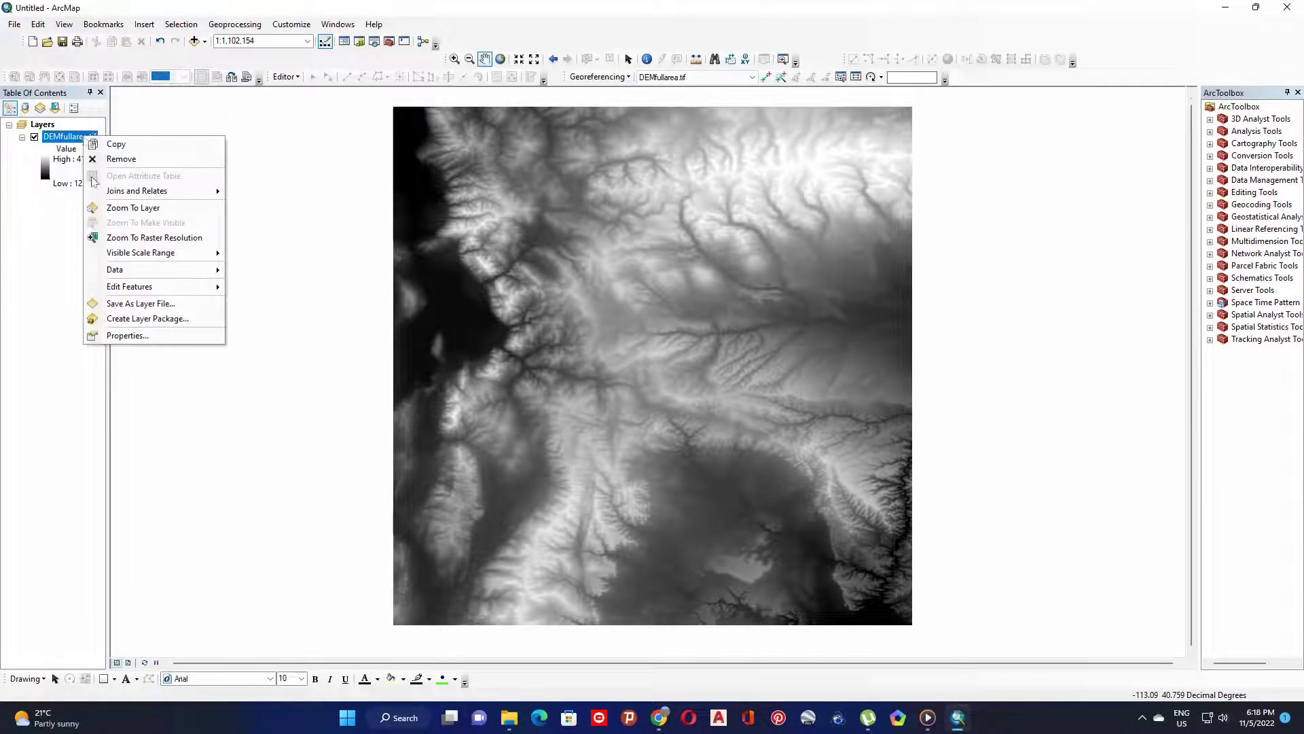
left_click(179, 336)
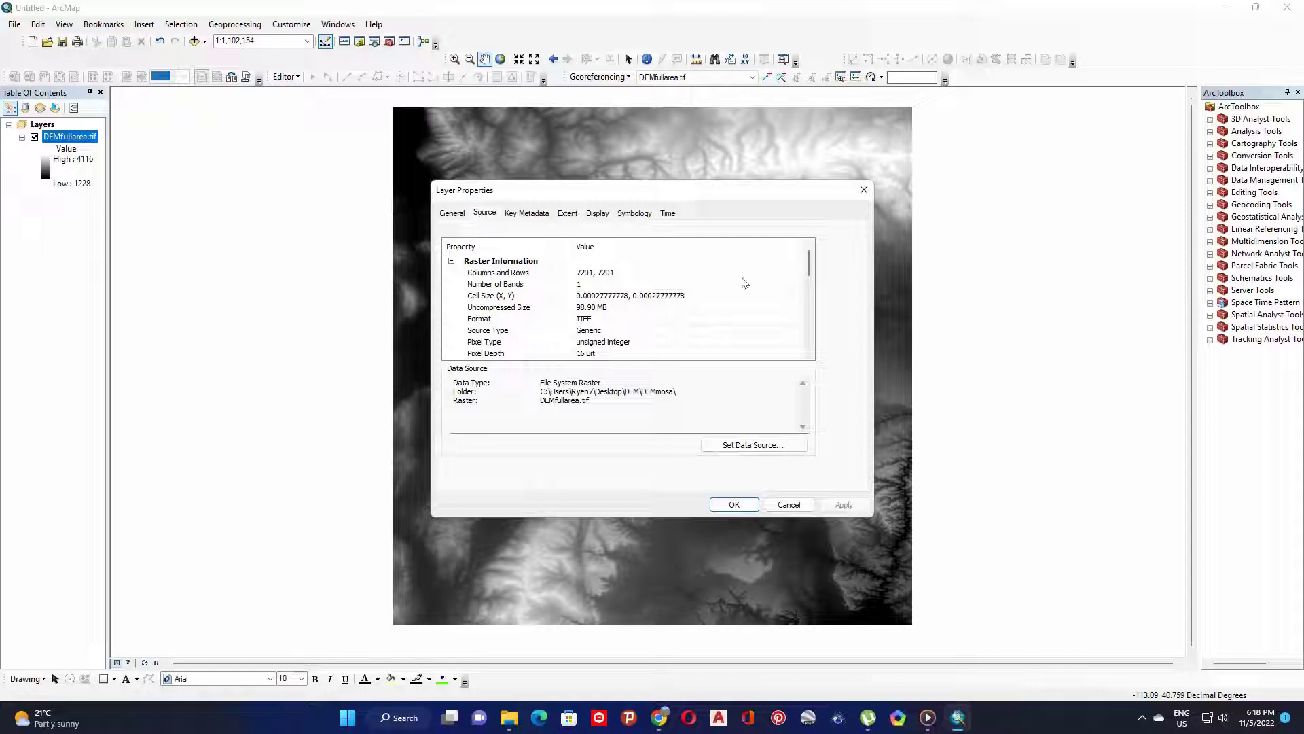
left_click_drag(809, 265, 811, 330)
left_click(540, 287)
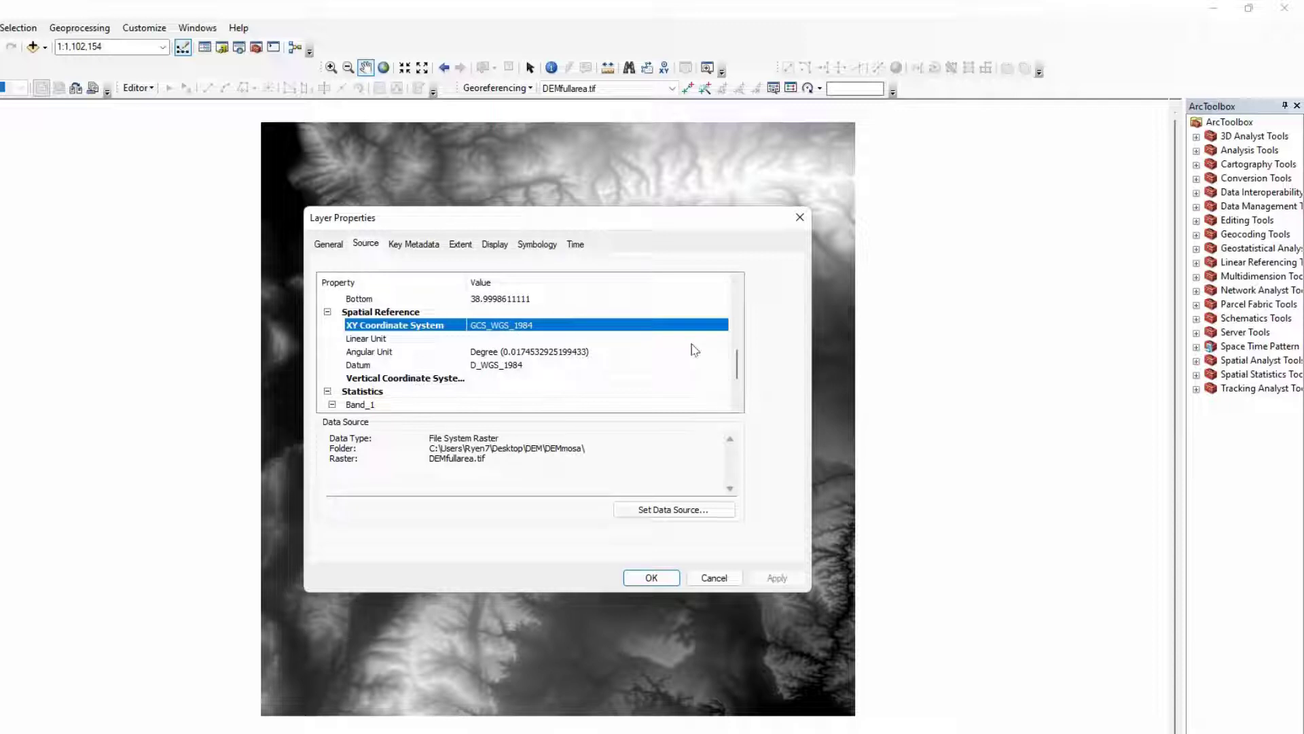
left_click(729, 577)
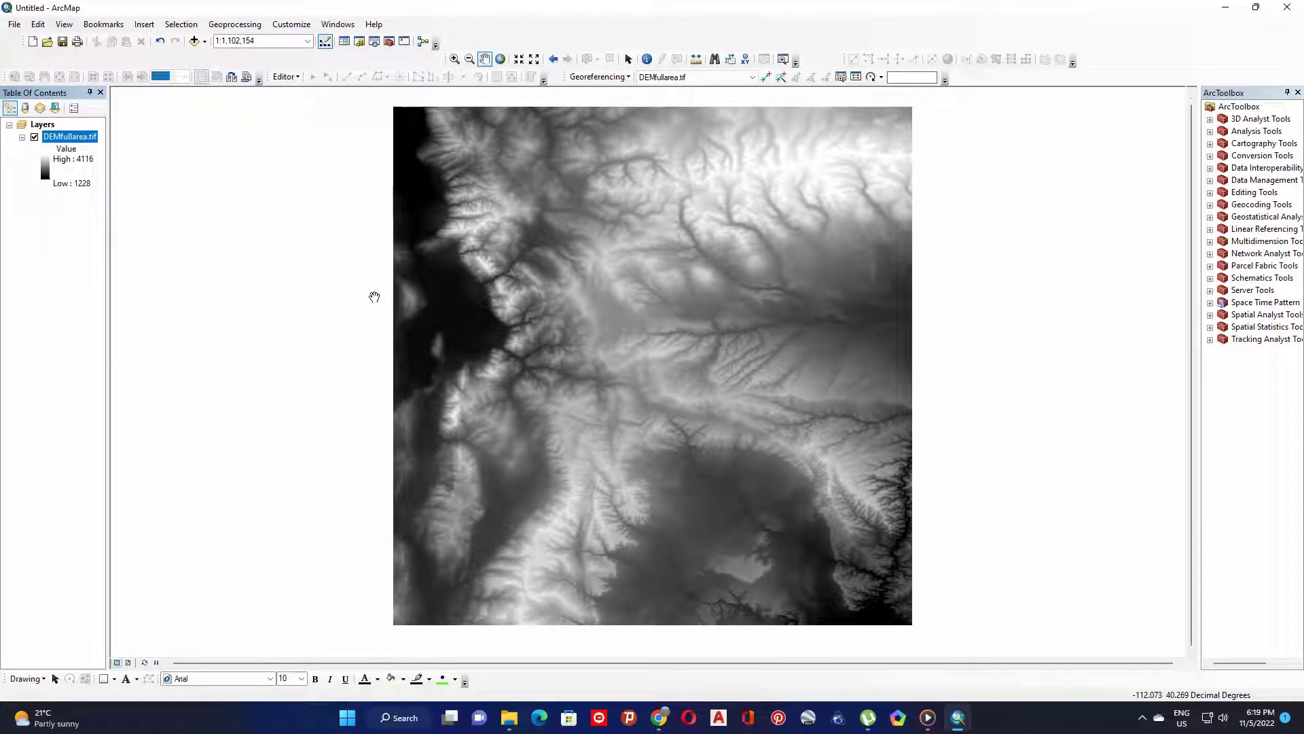
Step: In Add Data, browse to C:\Program Files (x86)\ArcGIS
left_click(194, 42)
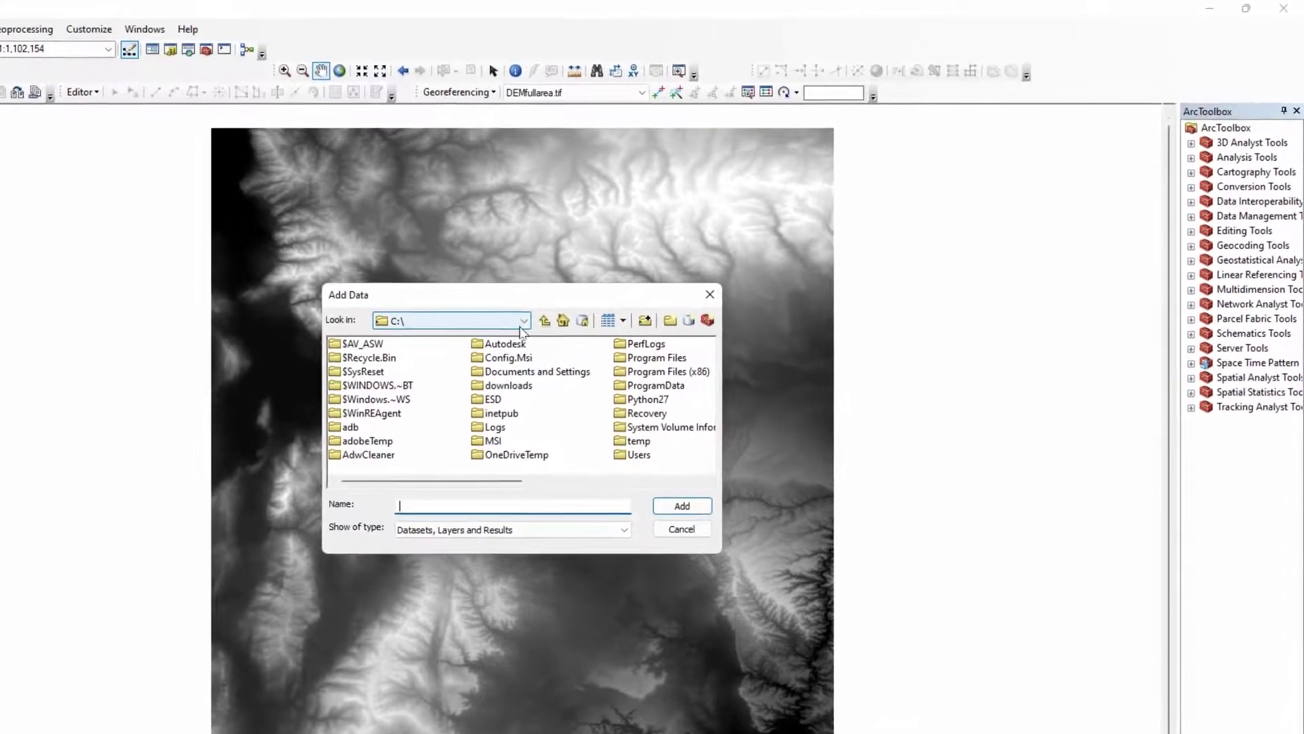
left_click(521, 320)
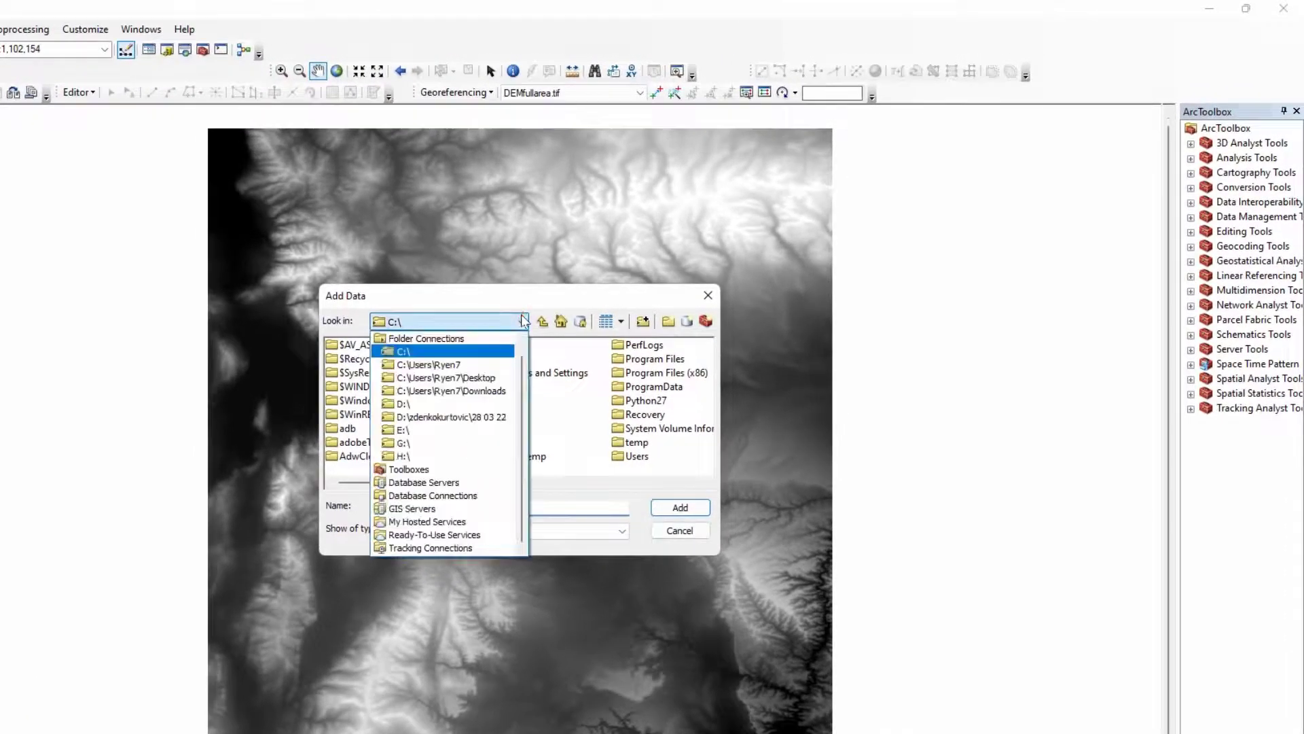
left_click(446, 356)
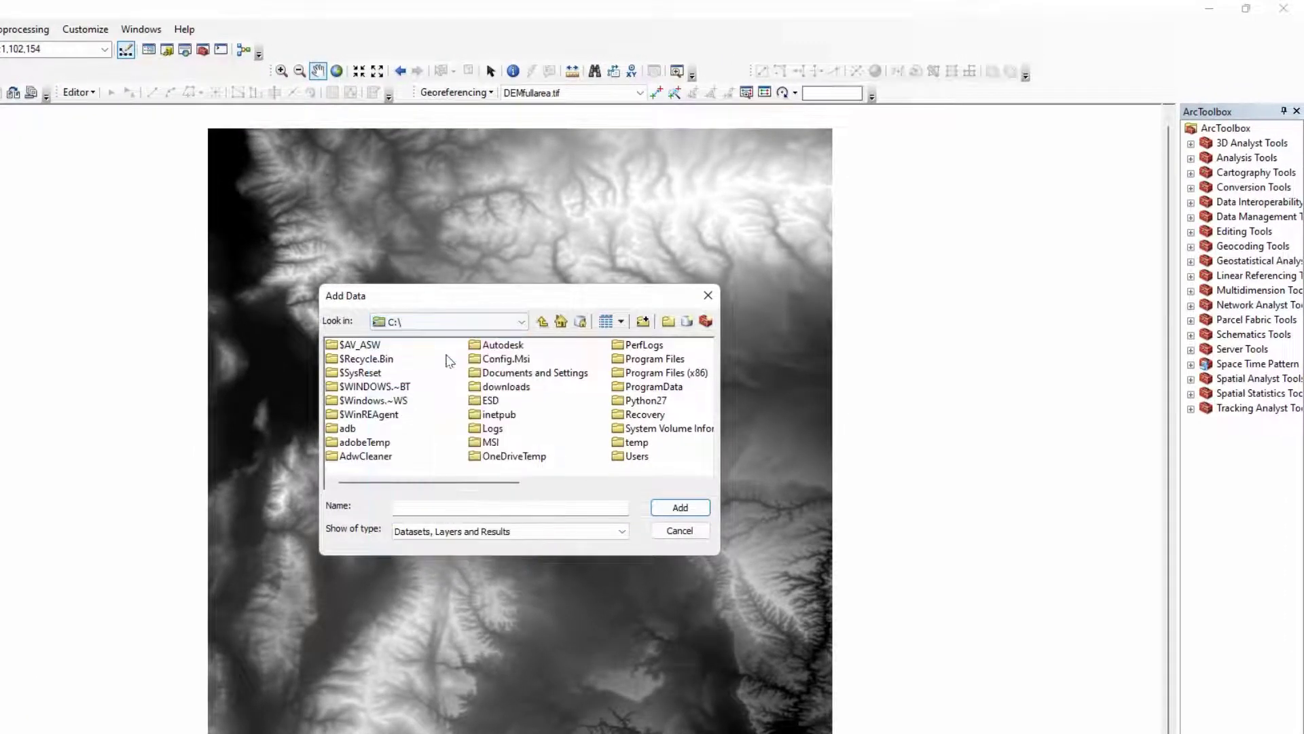
left_click(699, 372)
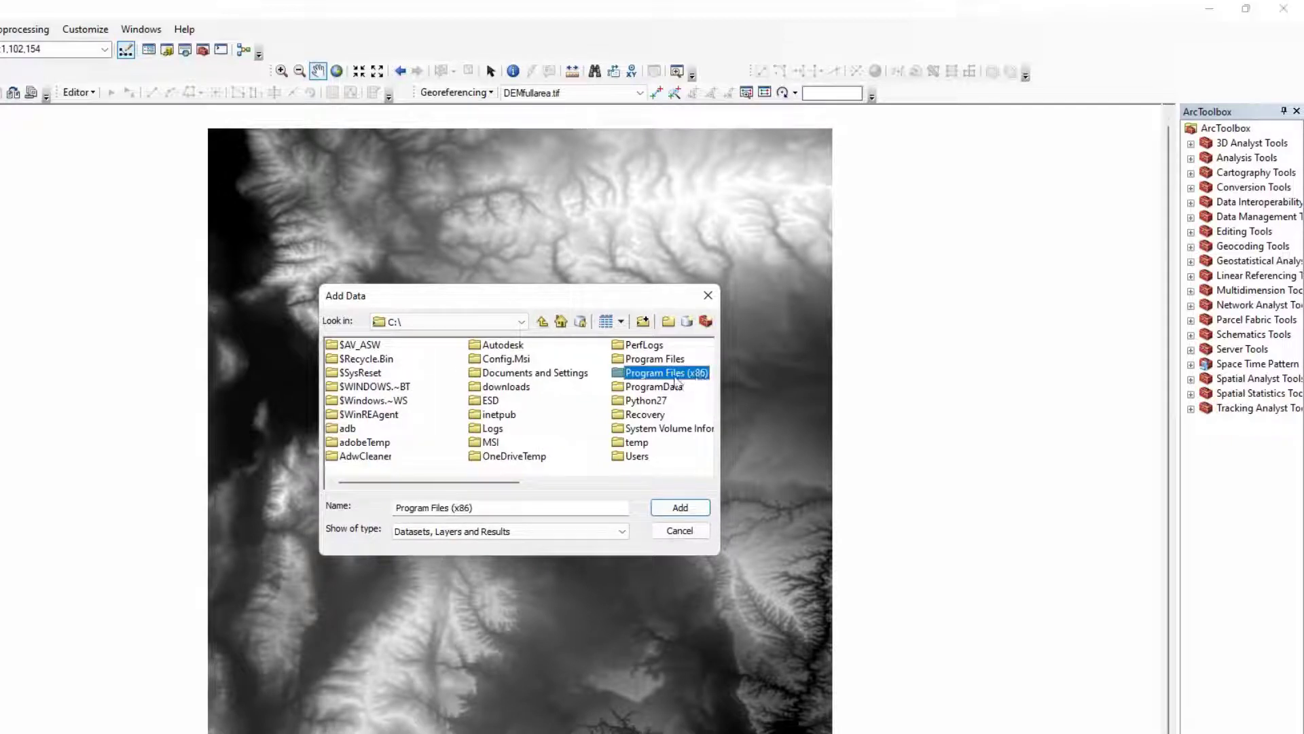
double_click(676, 373)
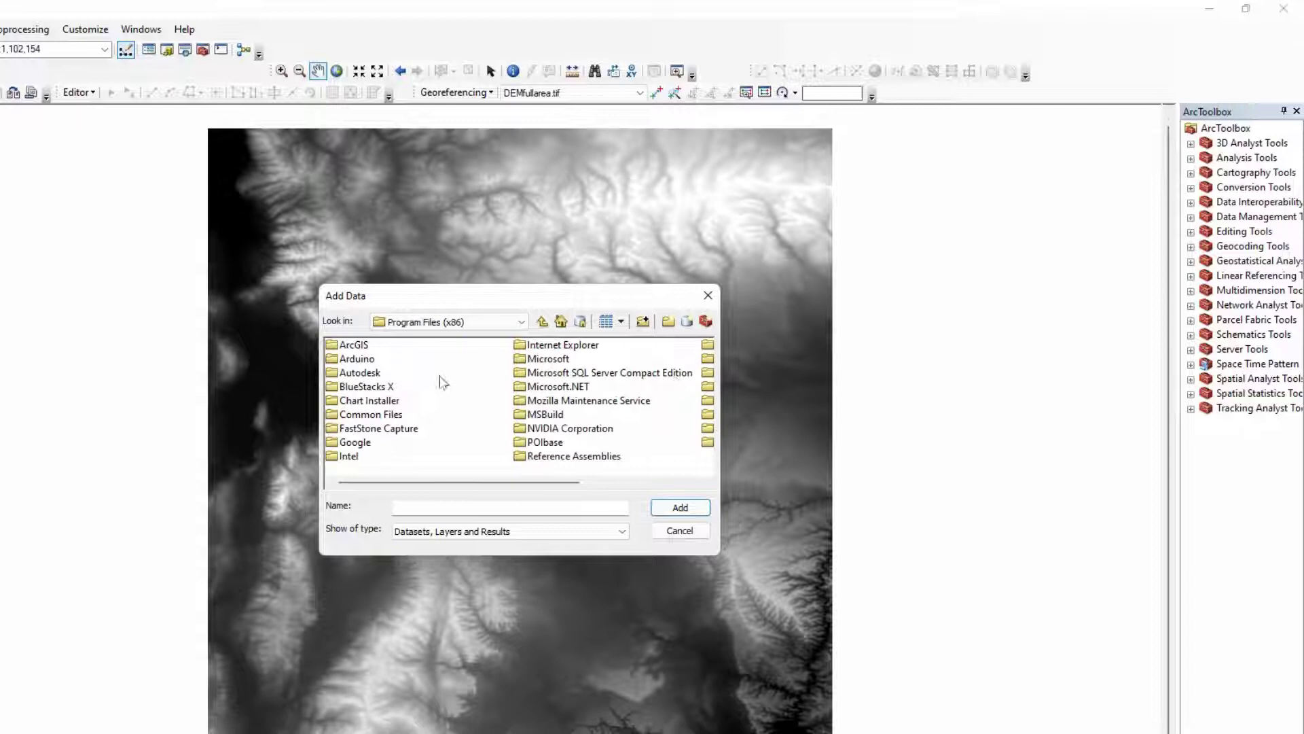
left_click(355, 345)
double_click(359, 346)
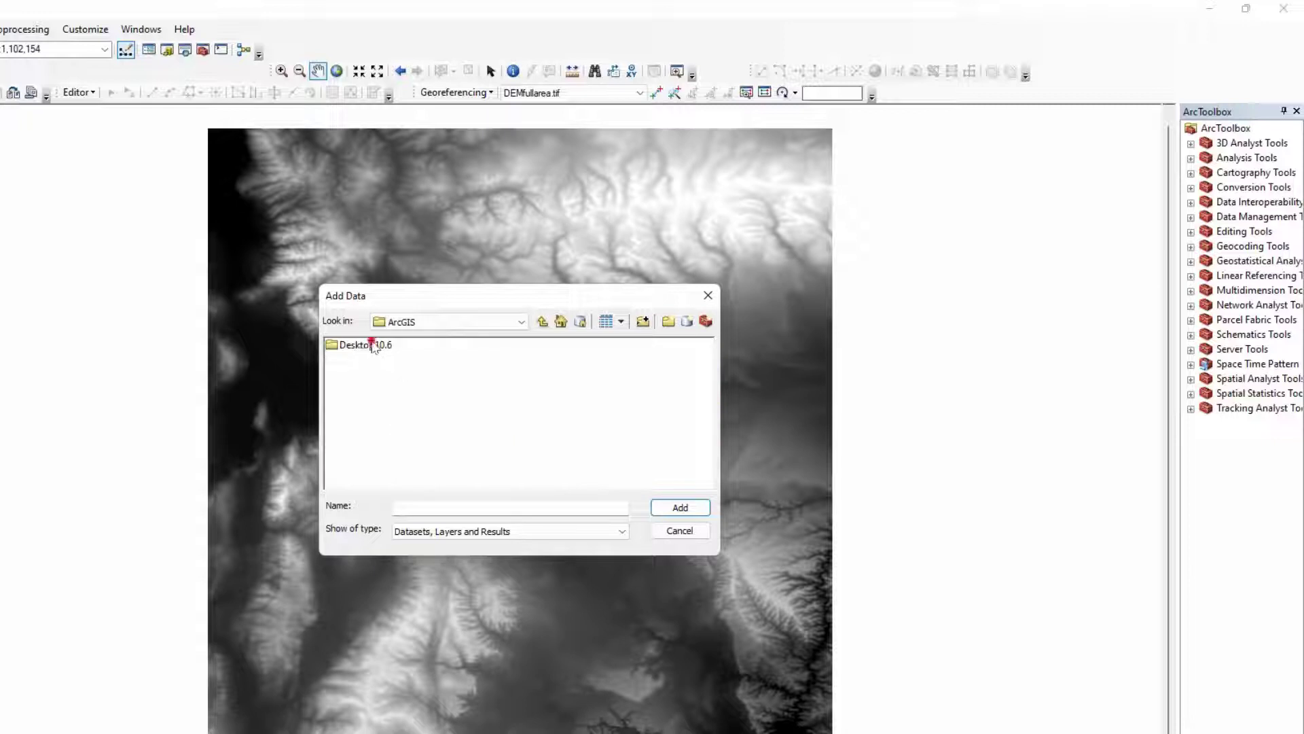
Step: Add utm.shp from the Desktop10.6\Reference Systems folder to the map
left_click(372, 348)
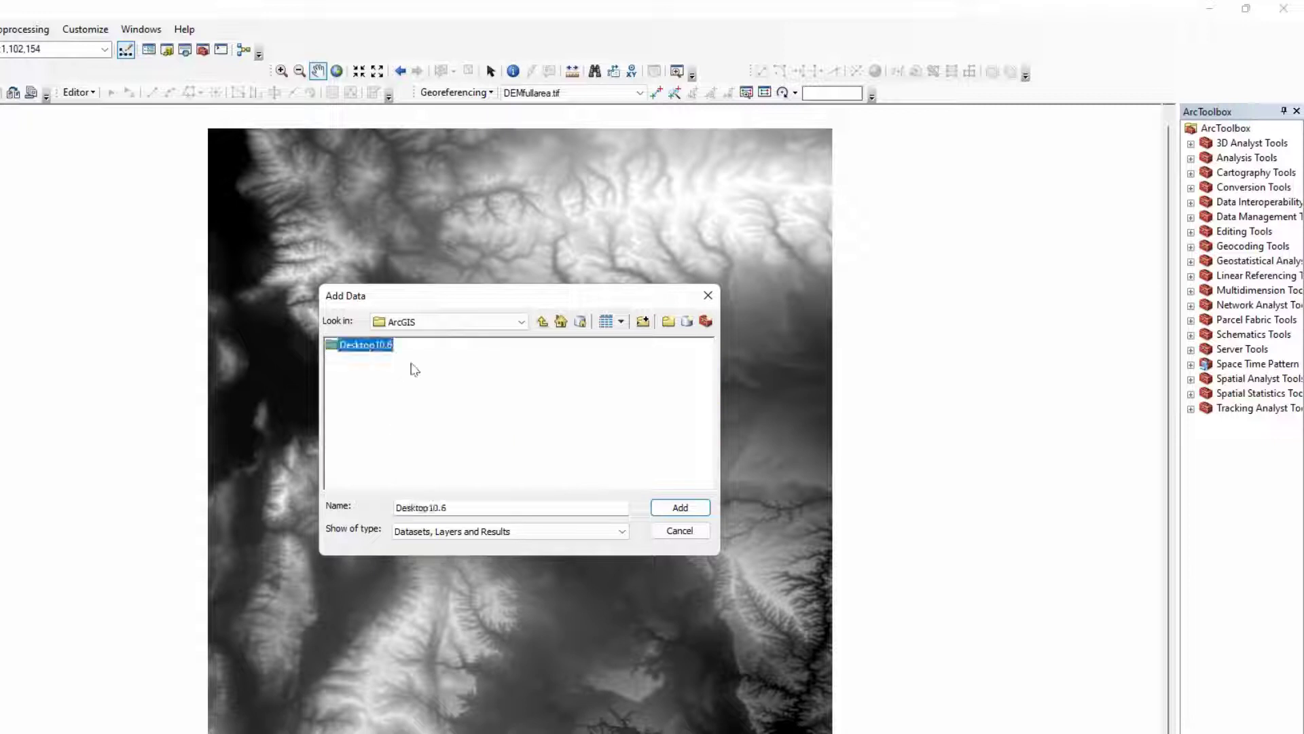
double_click(367, 347)
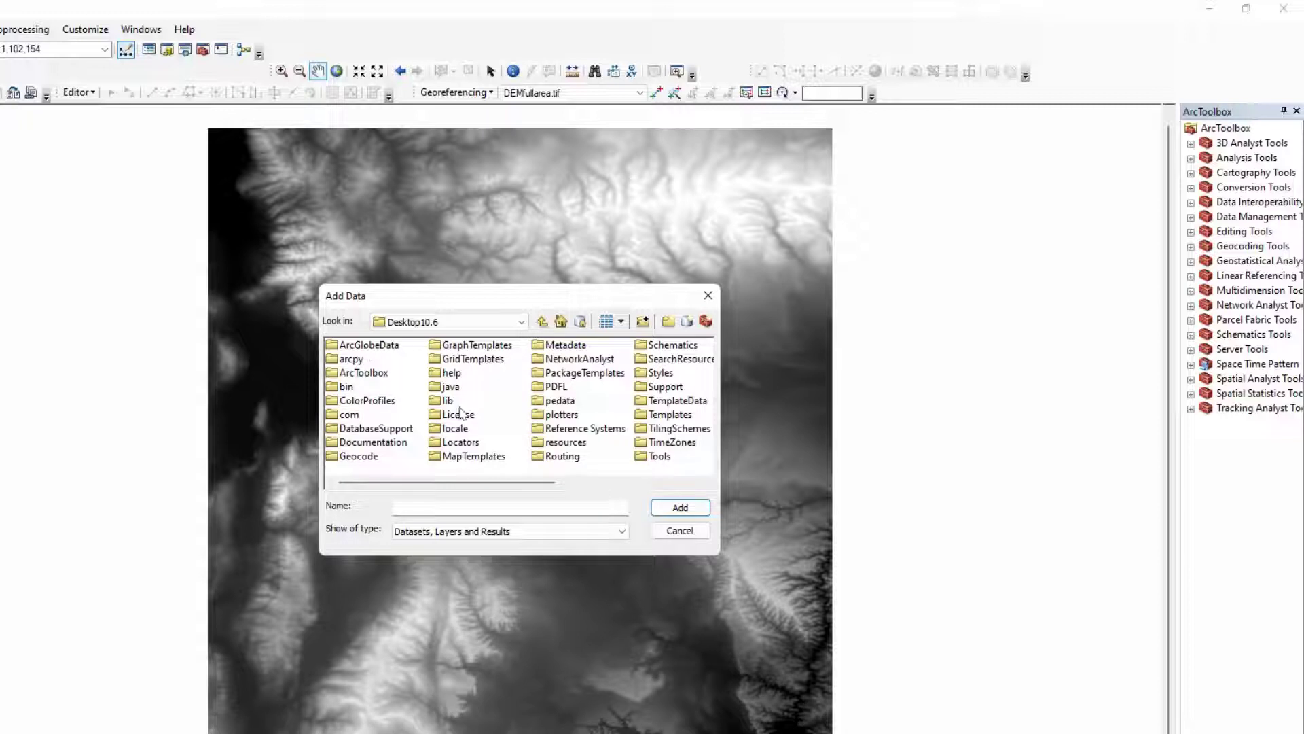
key("r")
double_click(567, 432)
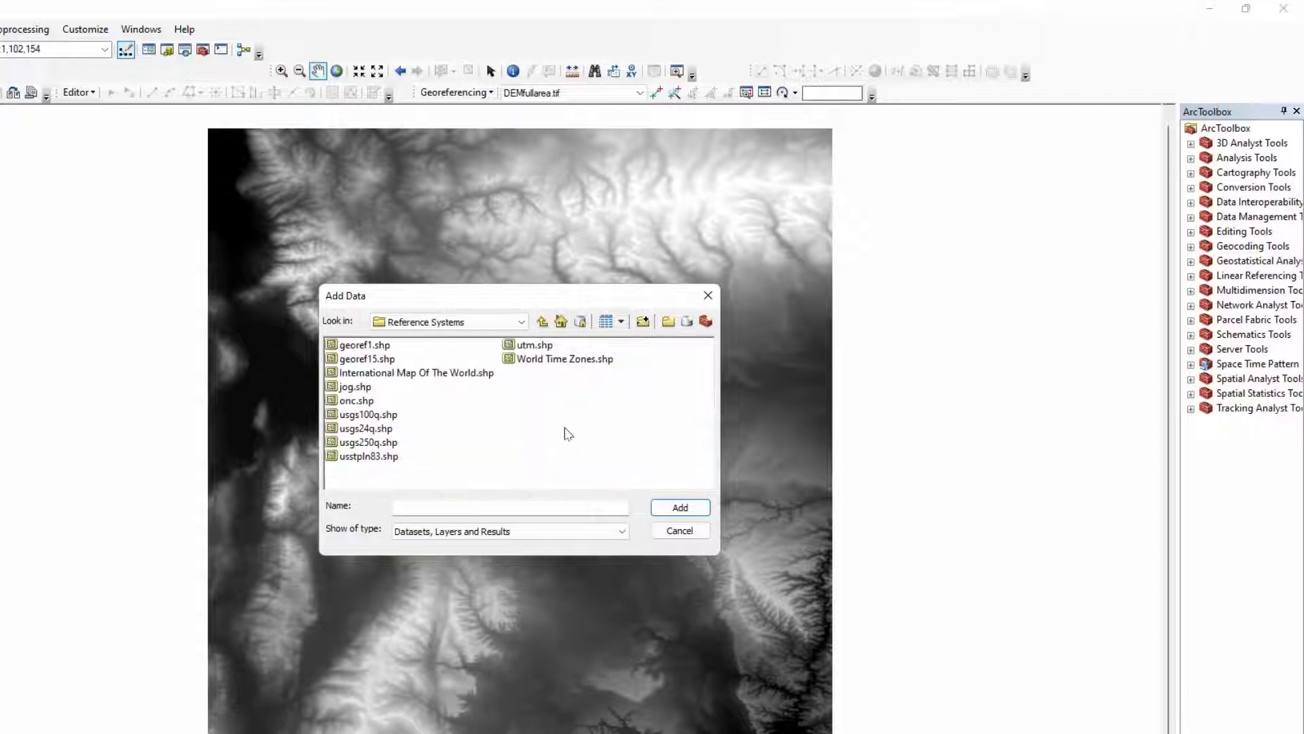
left_click(537, 348)
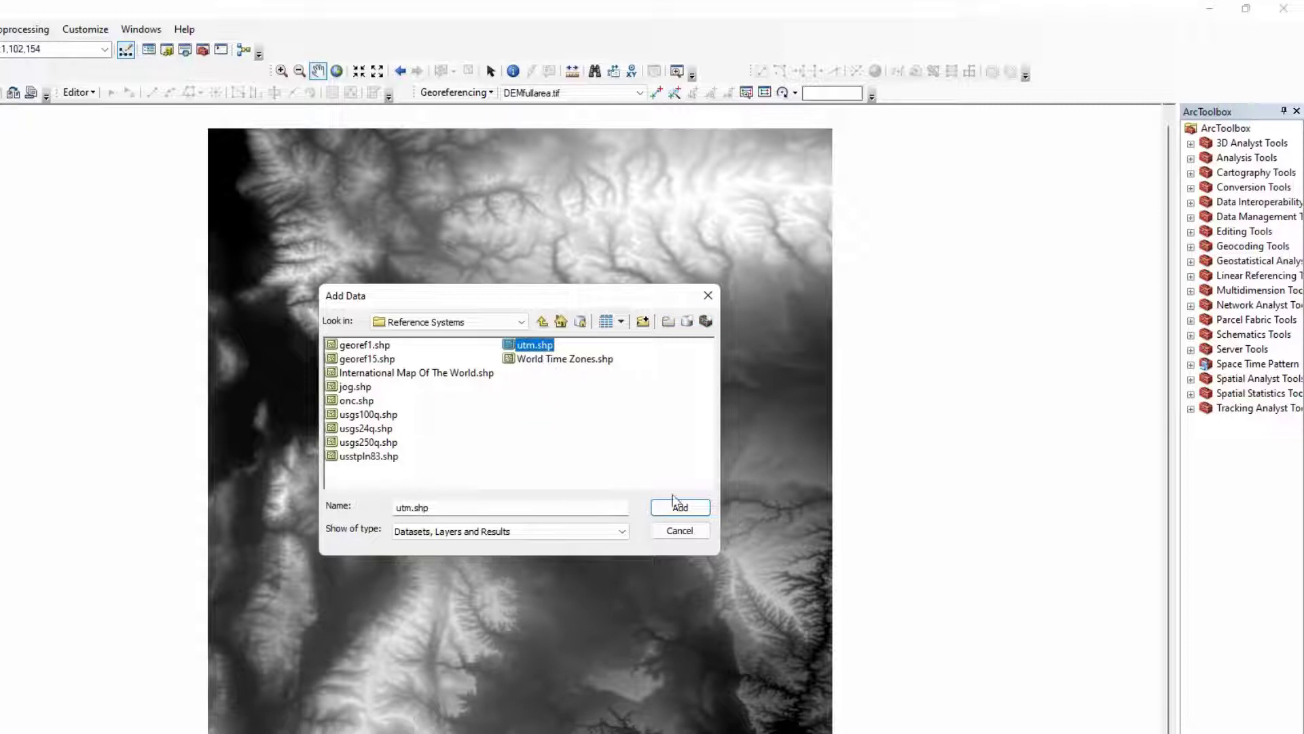
left_click(673, 516)
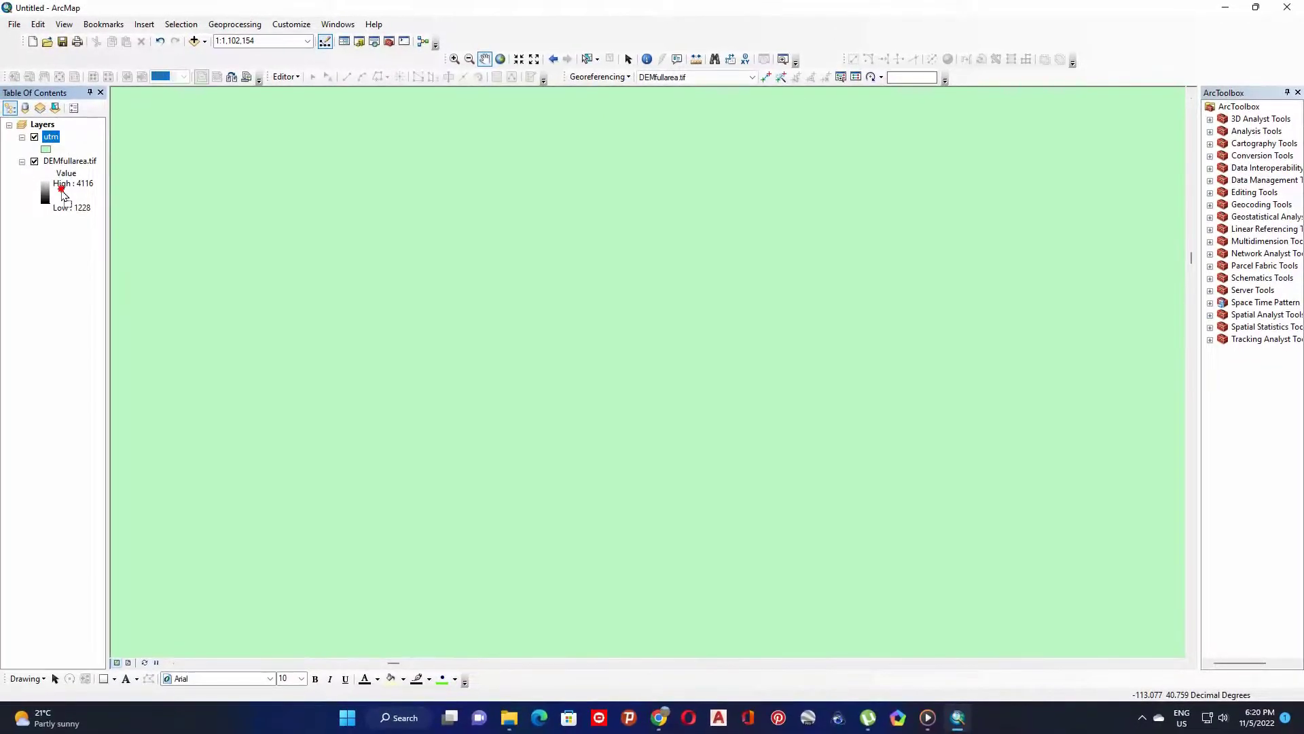
Step: Move utm below DEMfullarea.tif, label it by ZONE_, then hide it and centre the DEM
left_click_drag(46, 143, 61, 216)
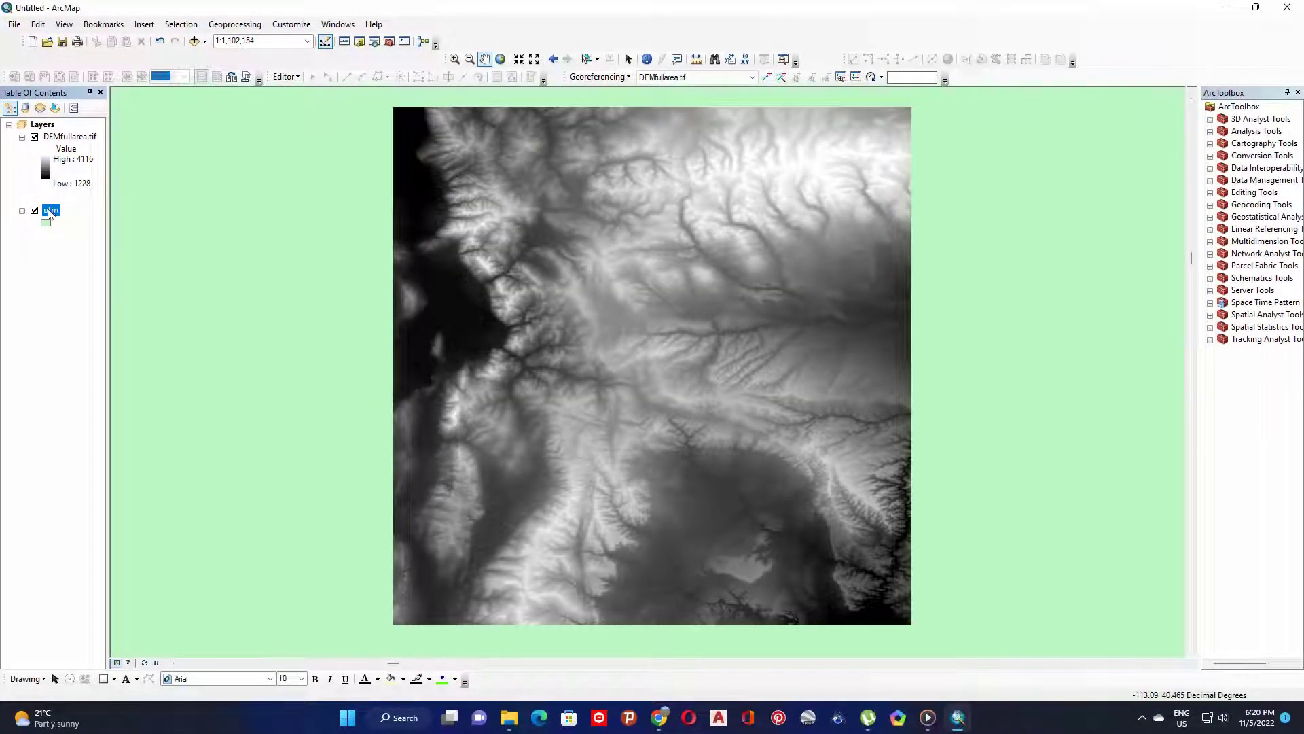
right_click(51, 212)
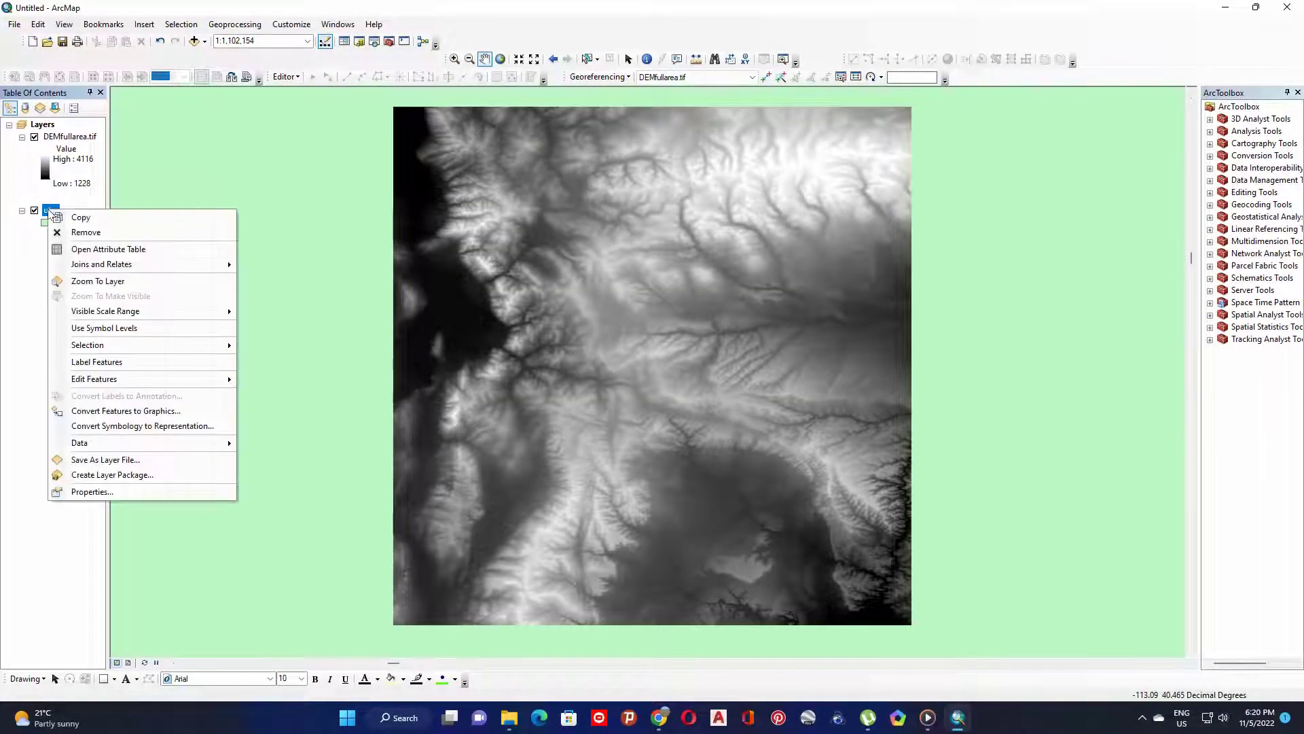
left_click(114, 492)
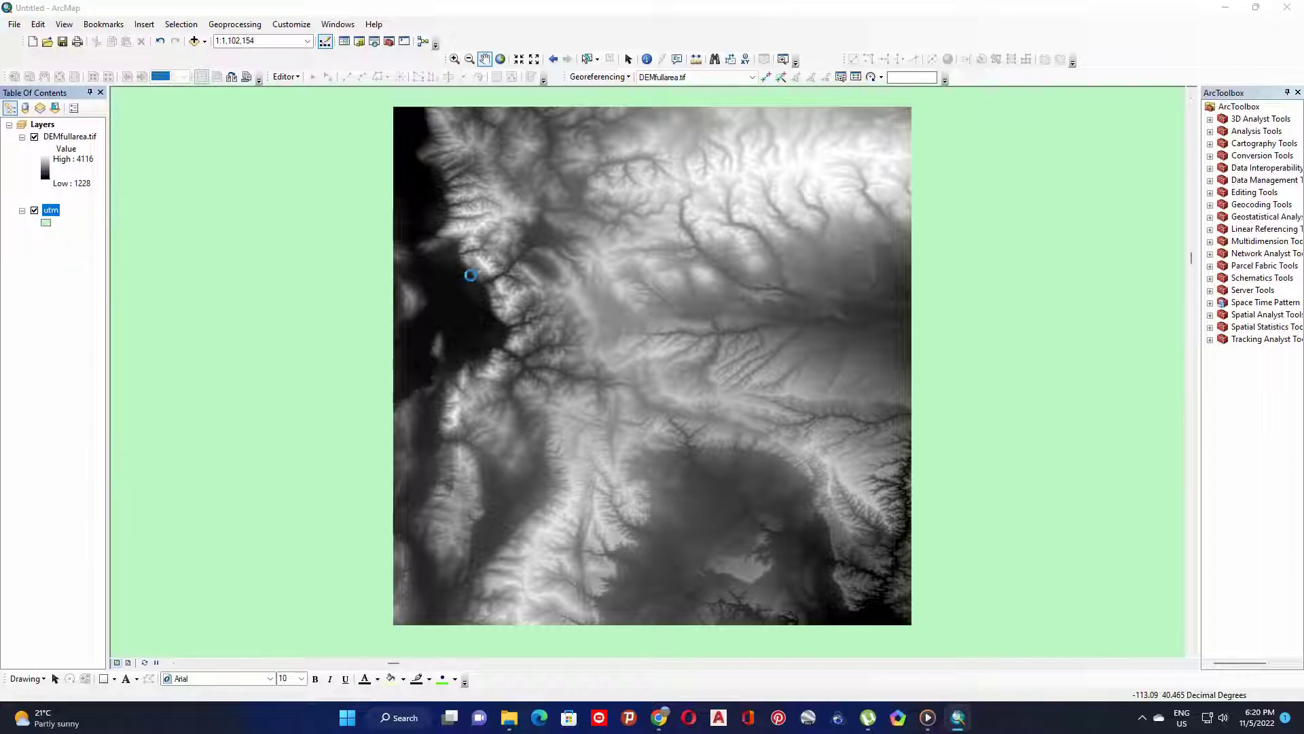
left_click(710, 193)
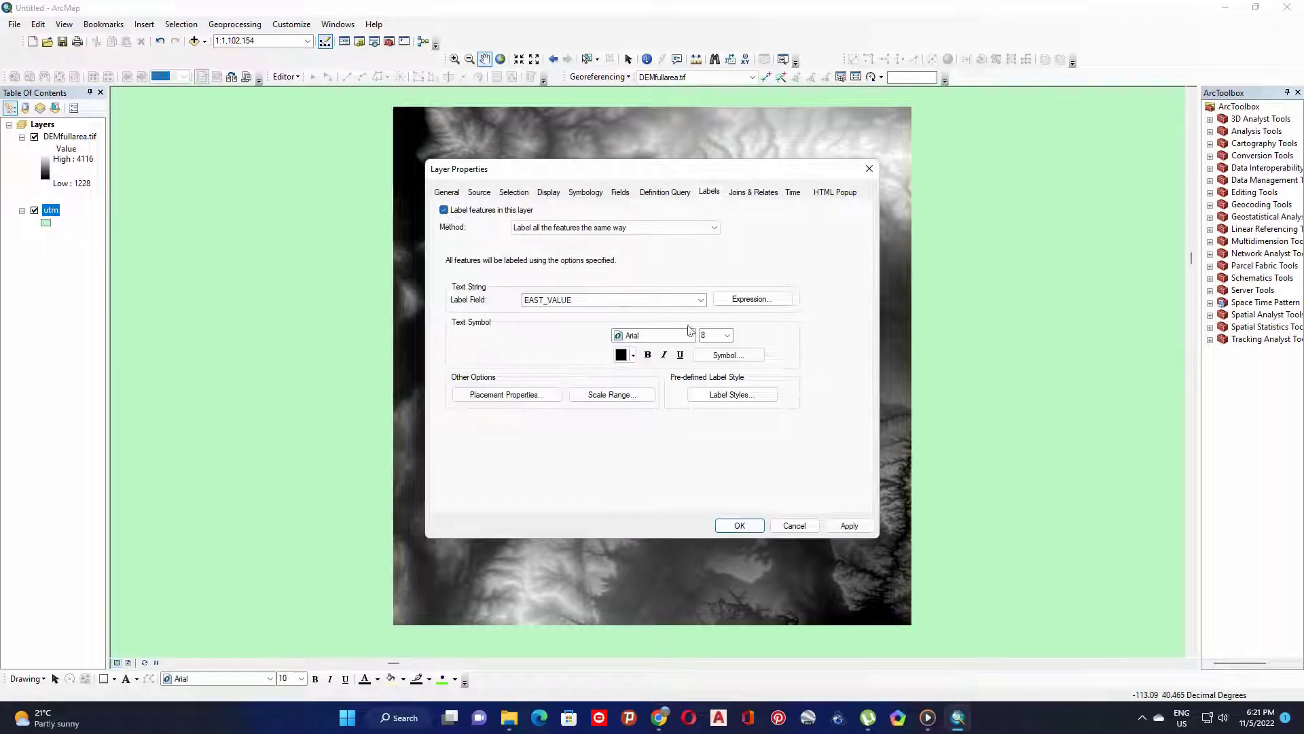
left_click(701, 300)
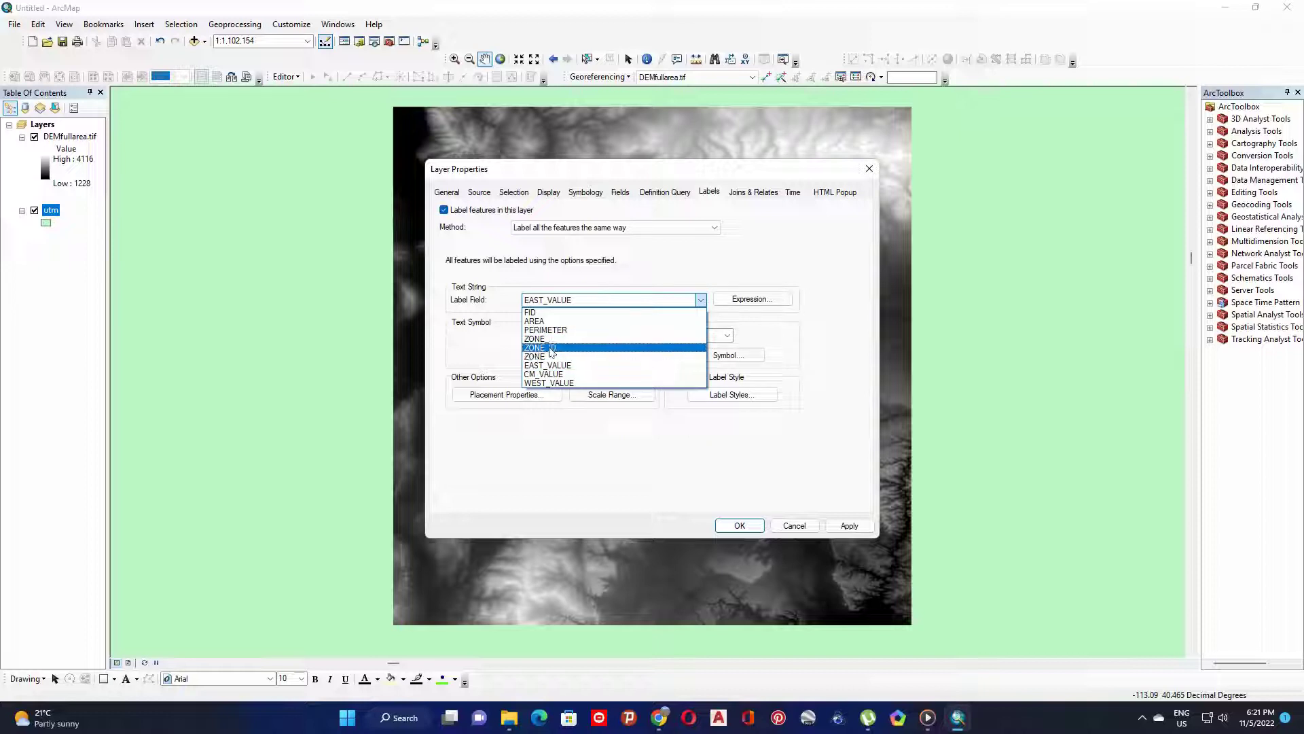
left_click(551, 358)
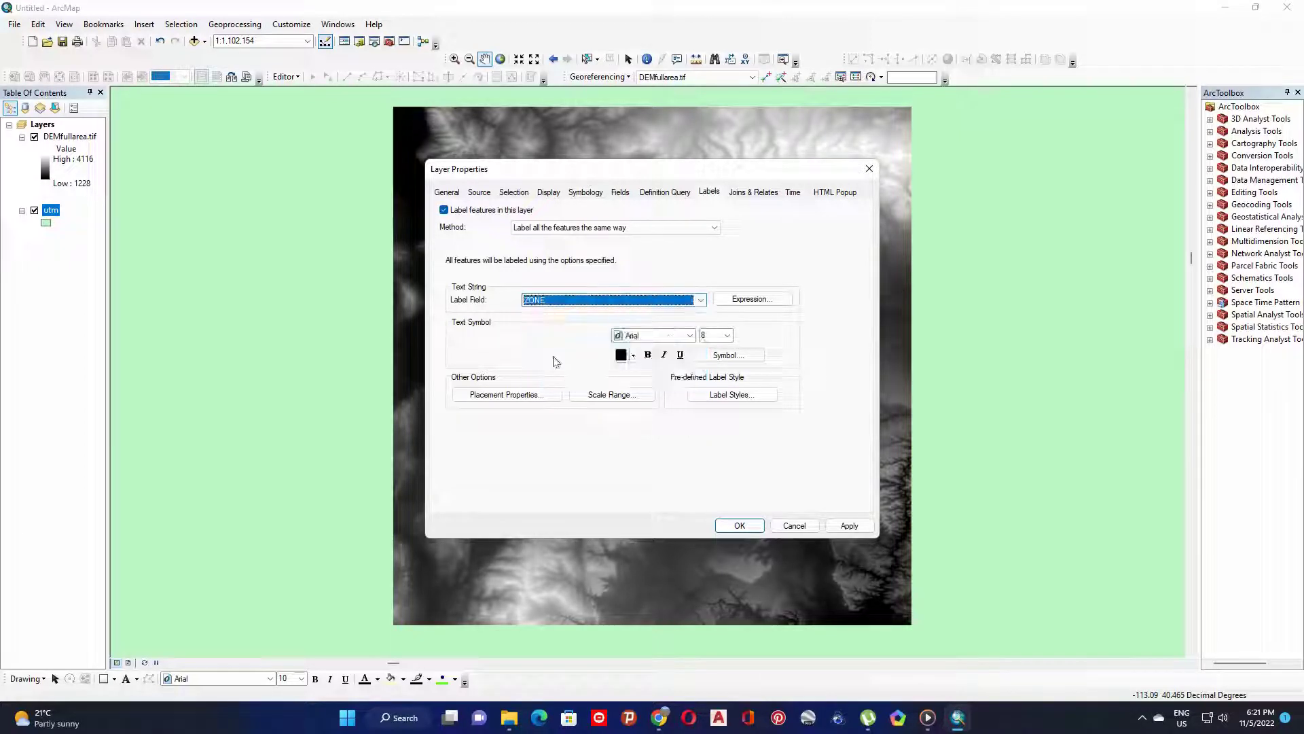
left_click(849, 525)
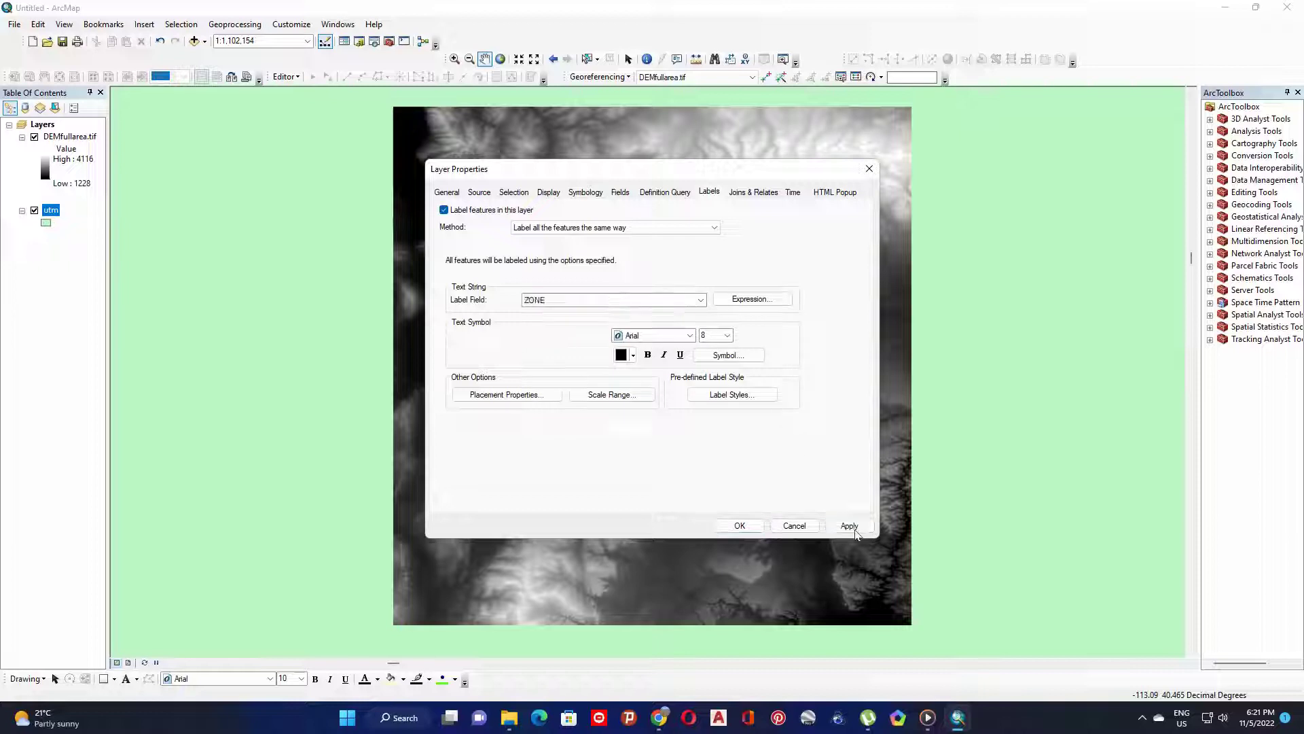
left_click(739, 525)
scroll(722, 344, "up", 3)
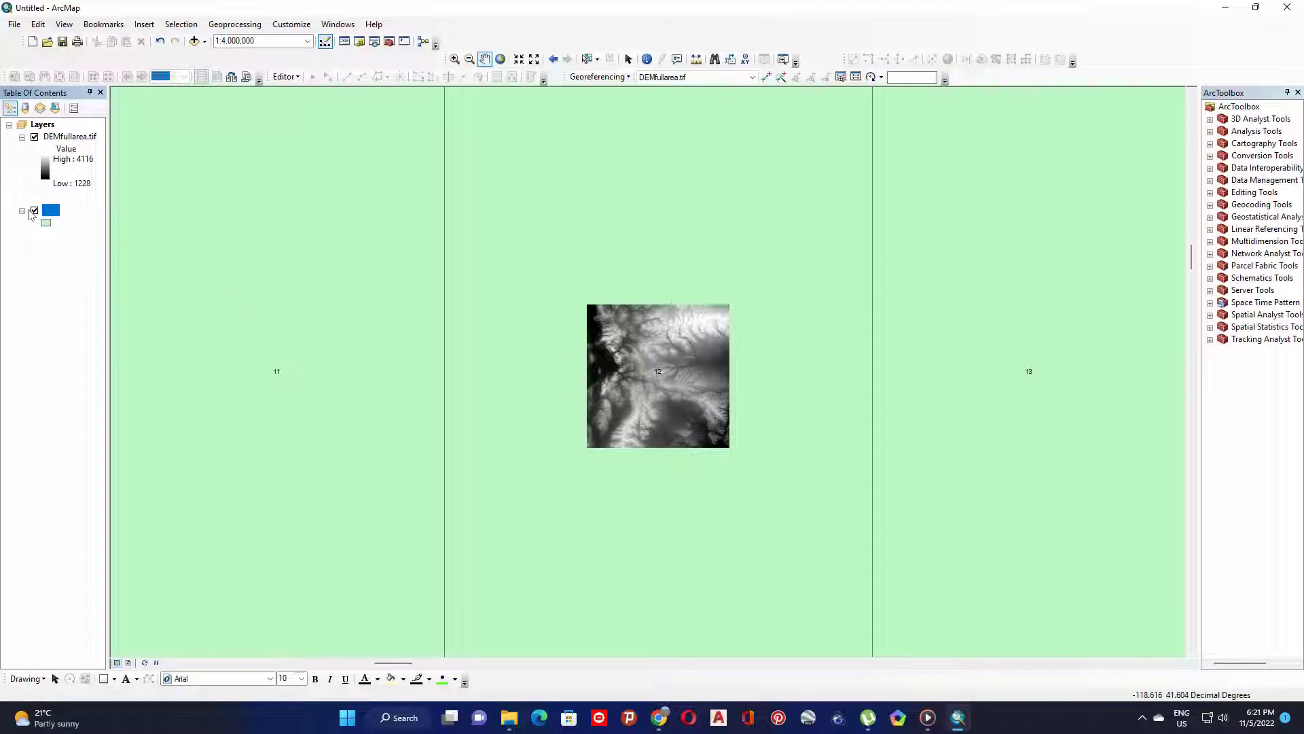
left_click(34, 211)
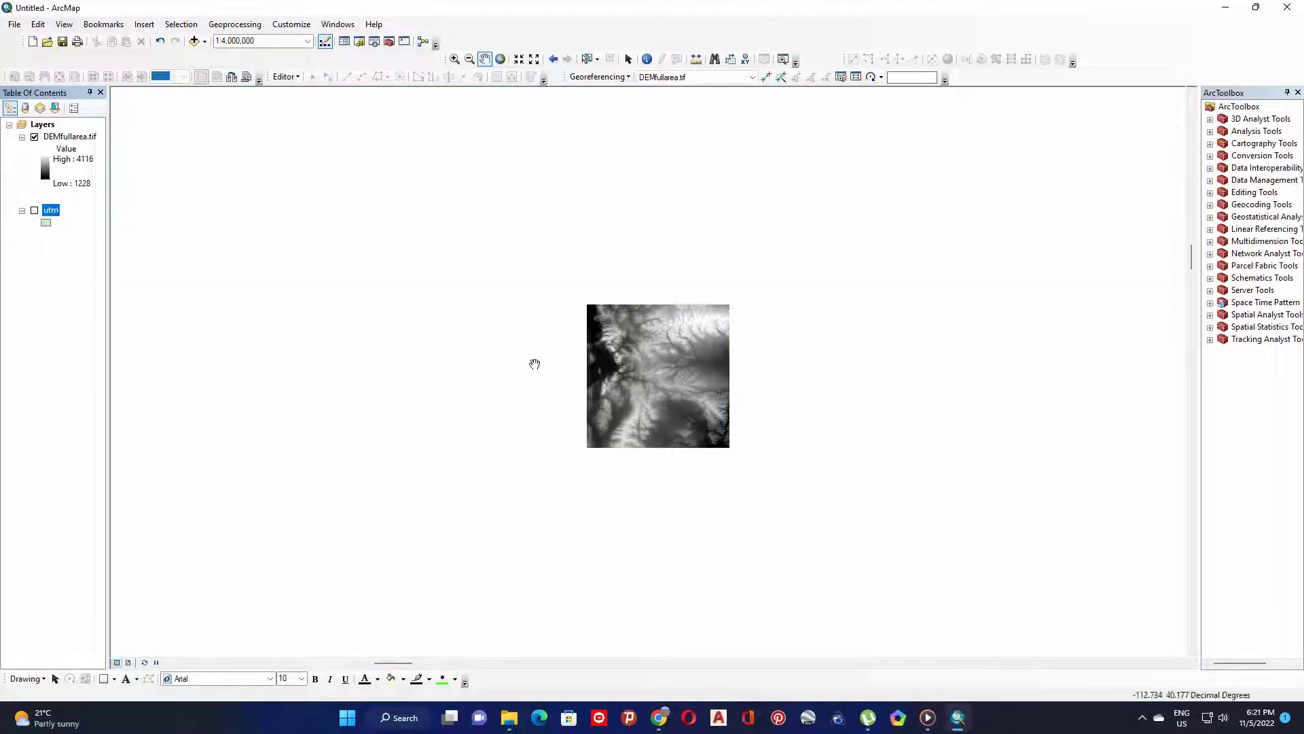
scroll(533, 363, "up", 2)
scroll(534, 363, "up", 1)
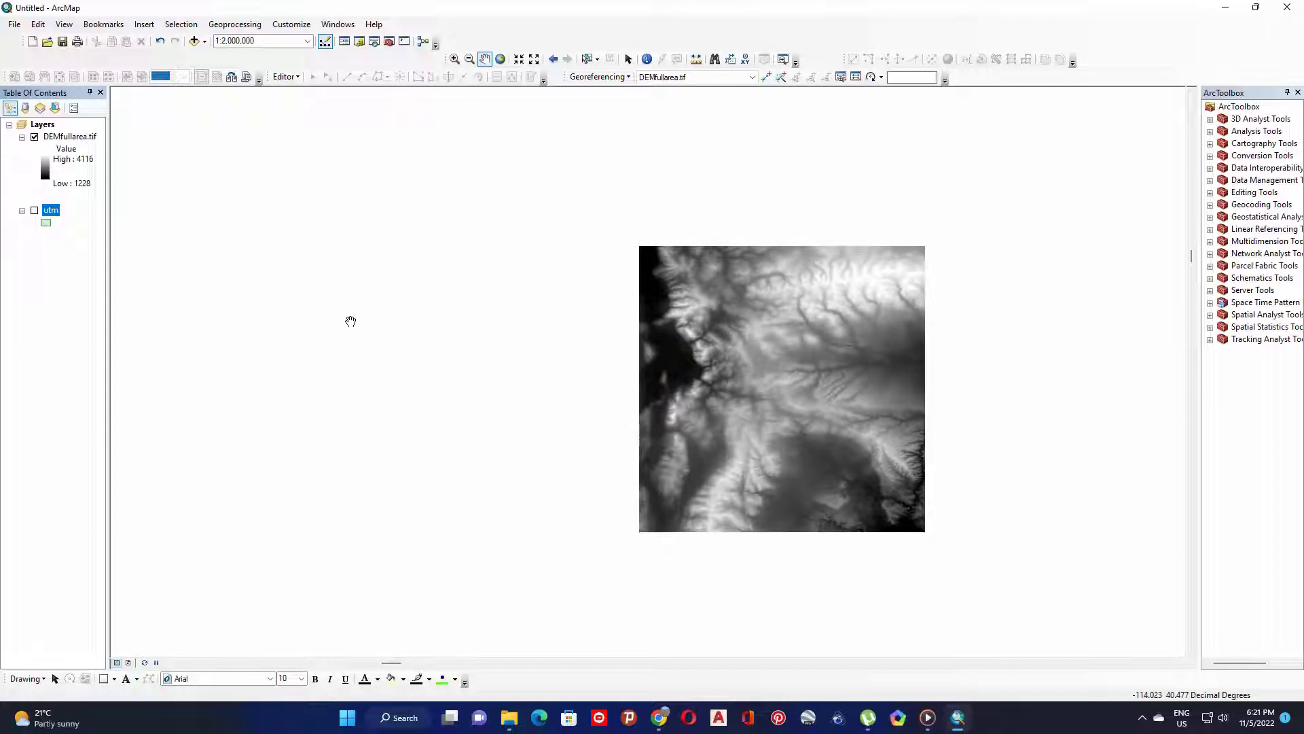
scroll(432, 337, "up", 1)
left_click_drag(673, 381, 608, 343)
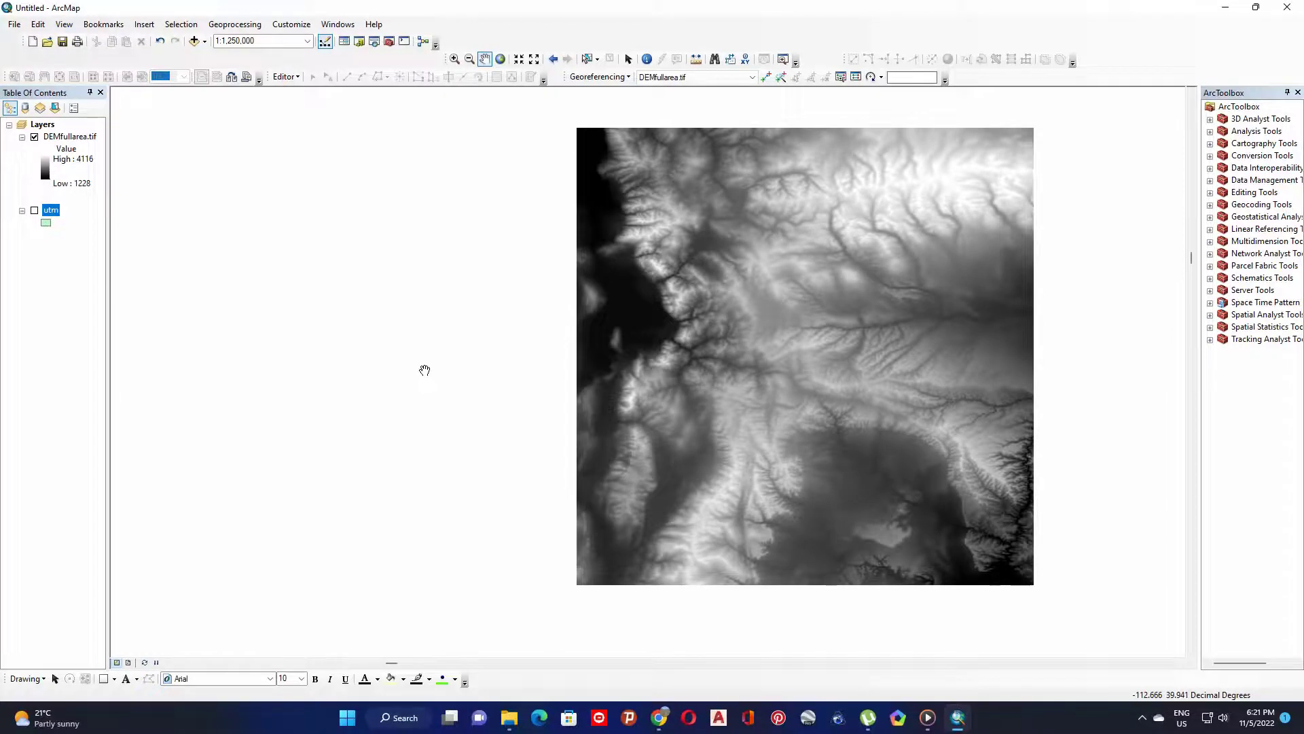
Step: Expand Projected Coordinate Systems in the data frame's Coordinate System settings
right_click(348, 279)
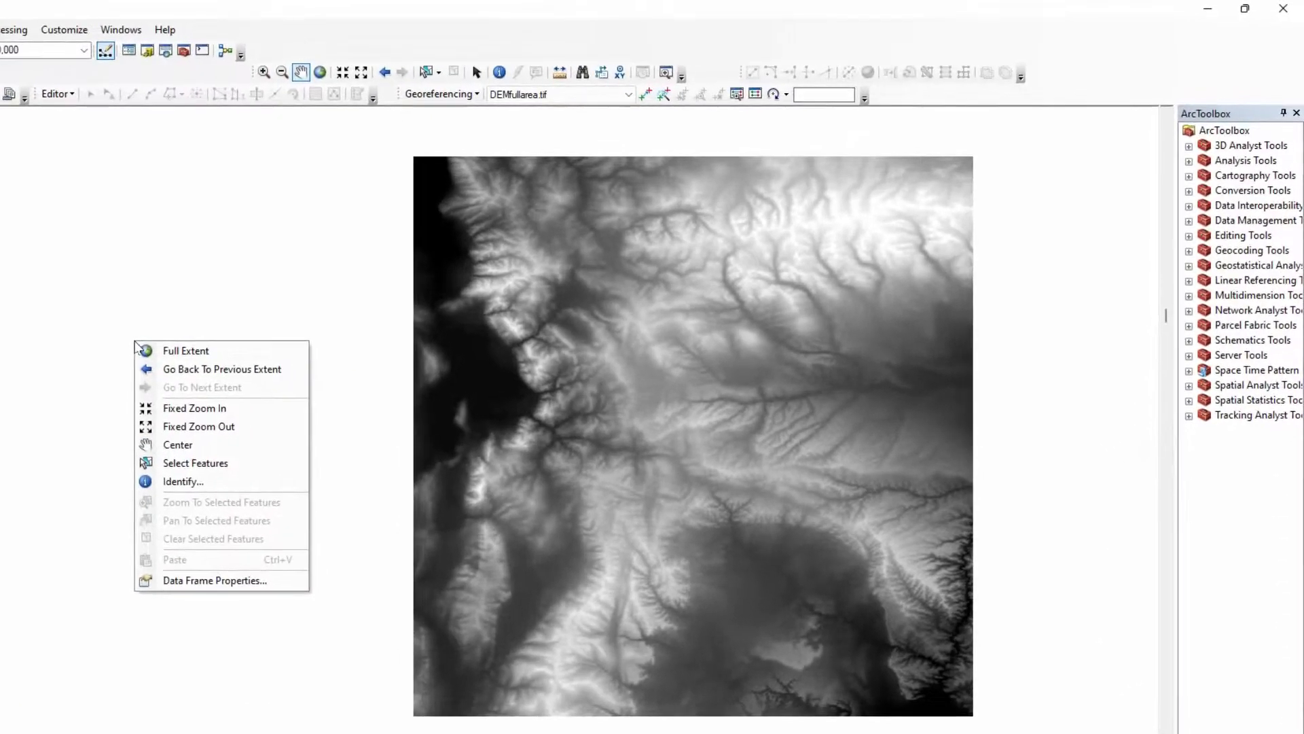
left_click(243, 582)
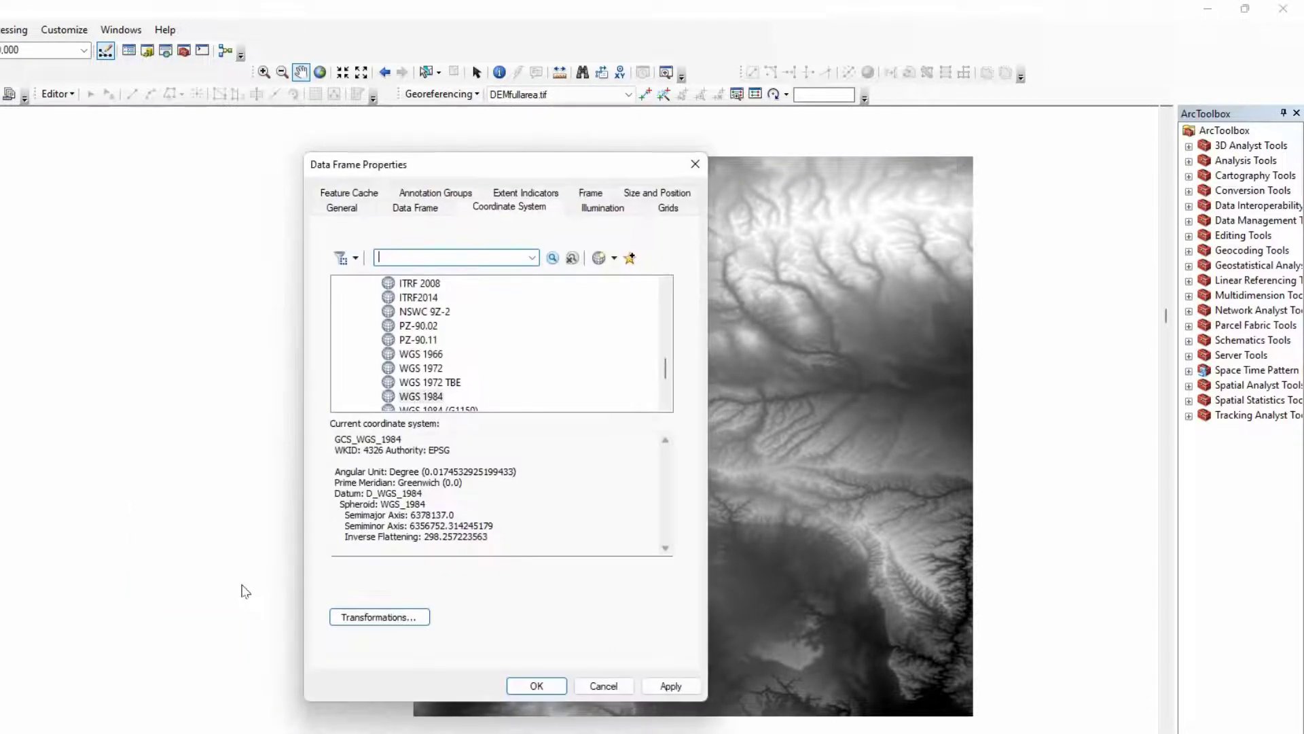
left_click_drag(673, 379, 666, 294)
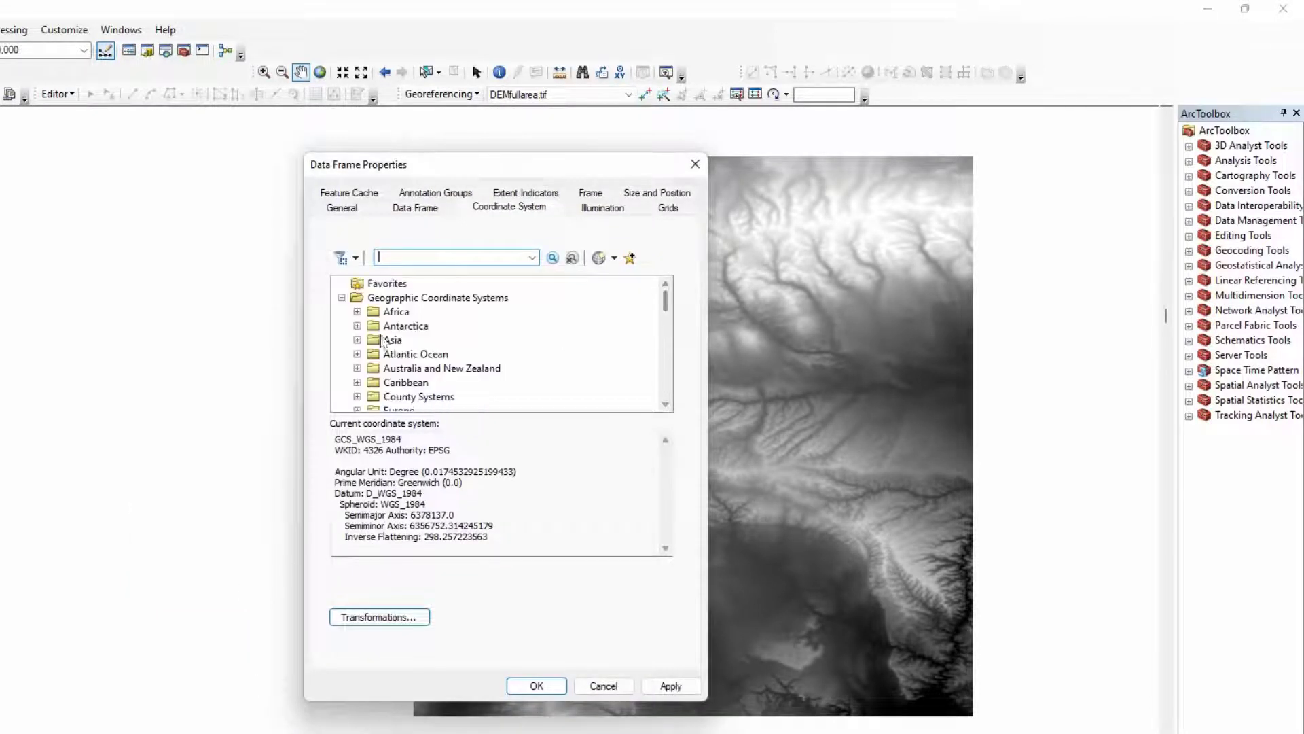
left_click(342, 297)
left_click(379, 311)
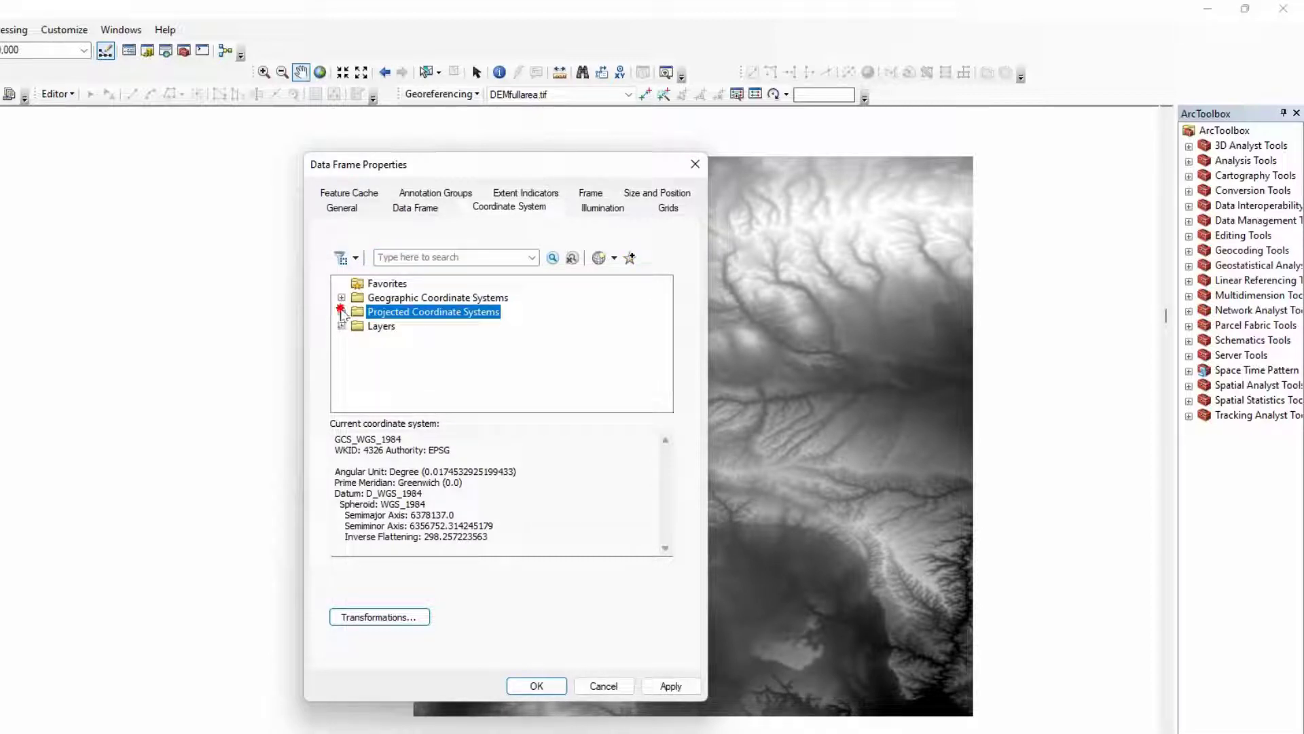
left_click(342, 311)
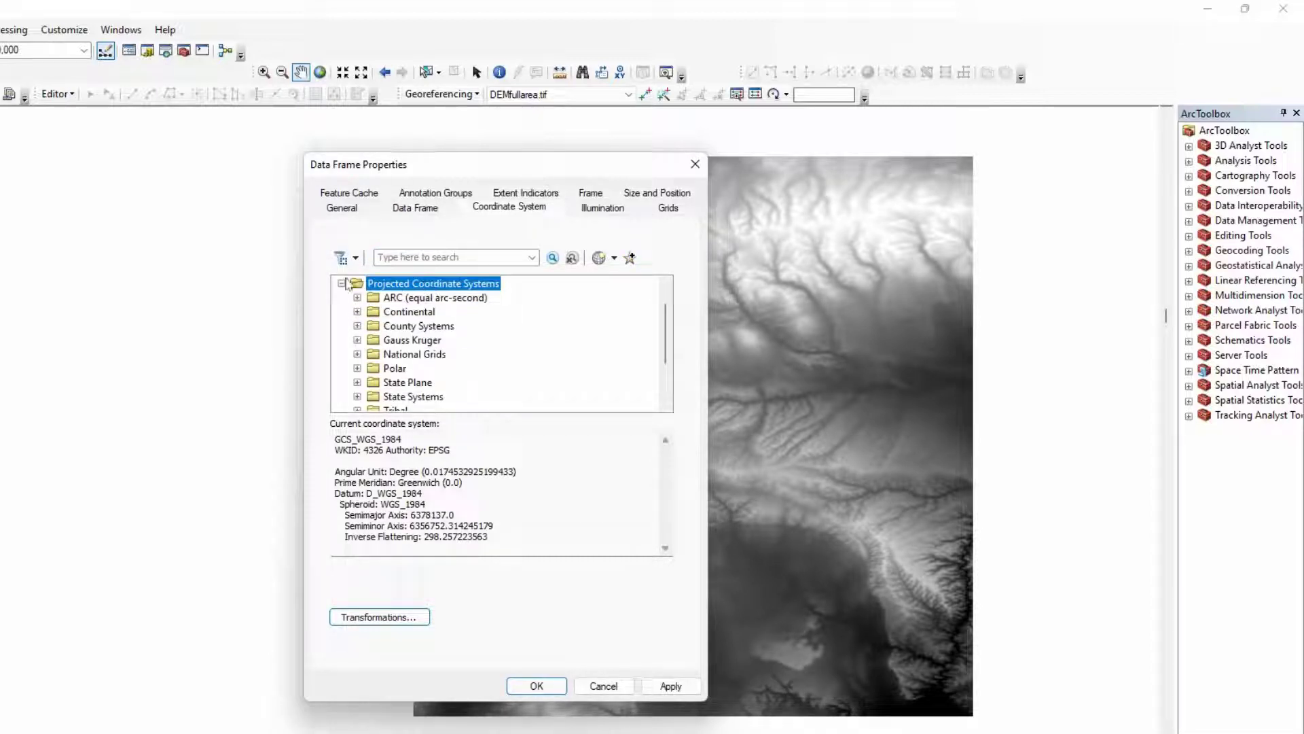
left_click(341, 284)
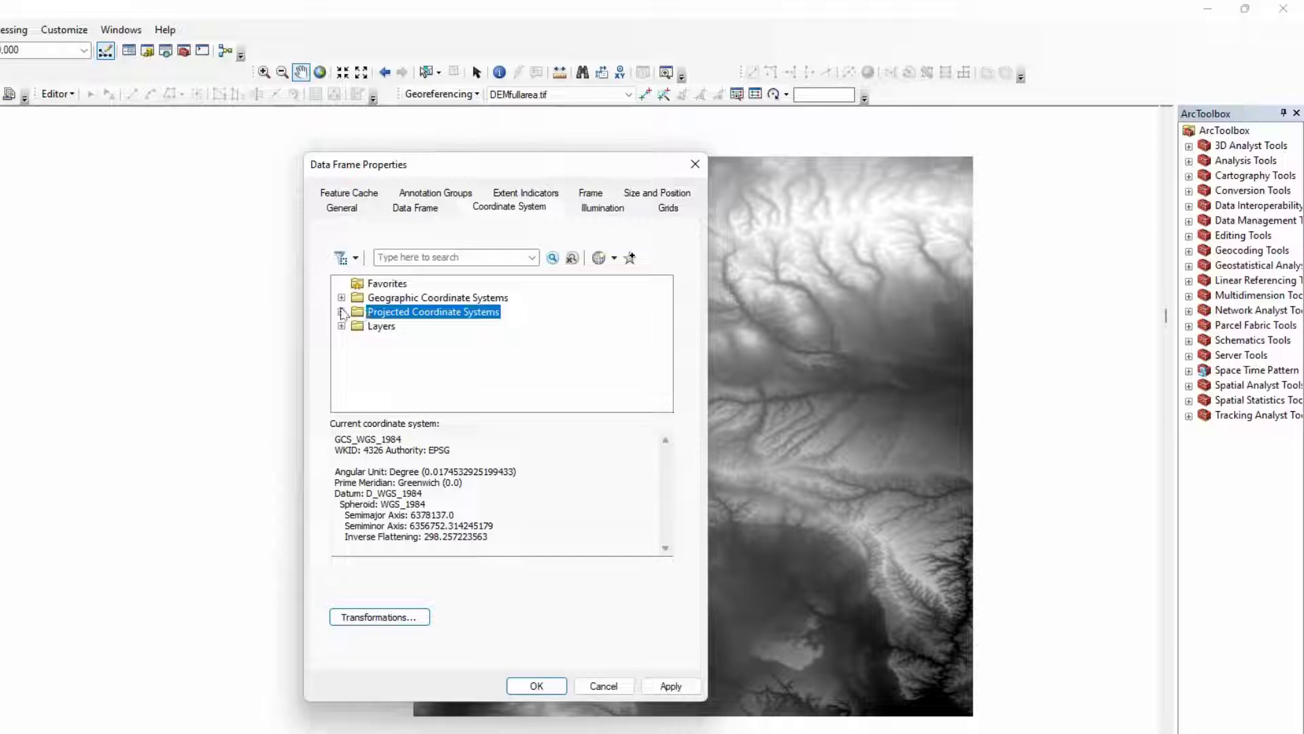
left_click(341, 311)
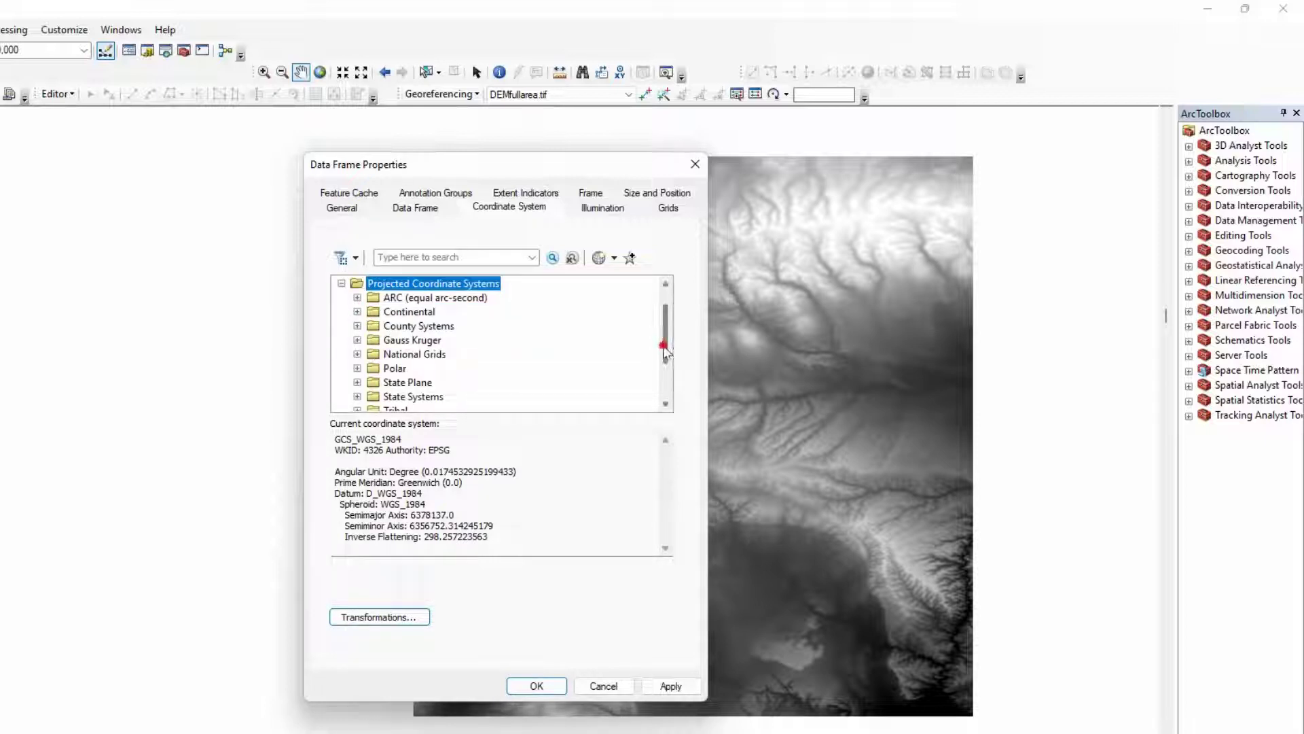
left_click_drag(668, 349, 668, 369)
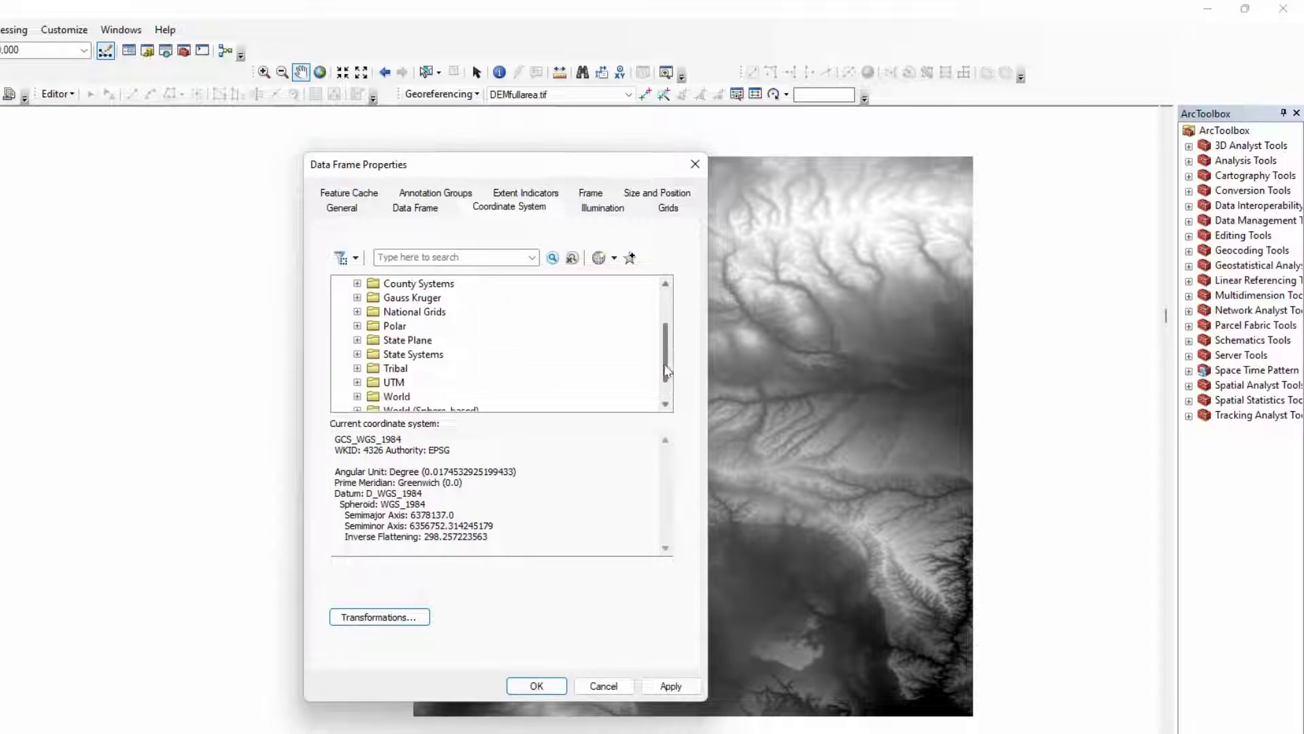
Step: Set the data frame to WGS 1984 UTM Zone 12N (Northern Hemisphere) and apply
left_click(393, 382)
left_click(357, 381)
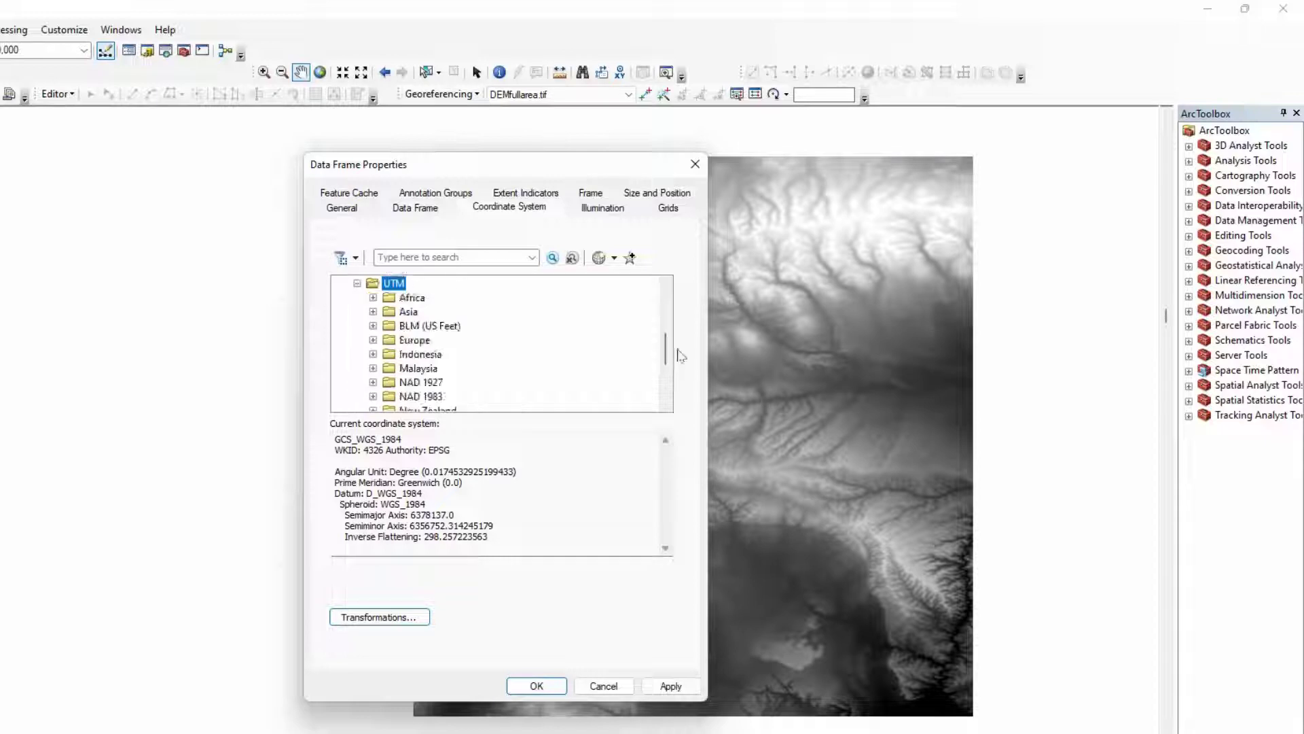
left_click_drag(670, 365, 664, 385)
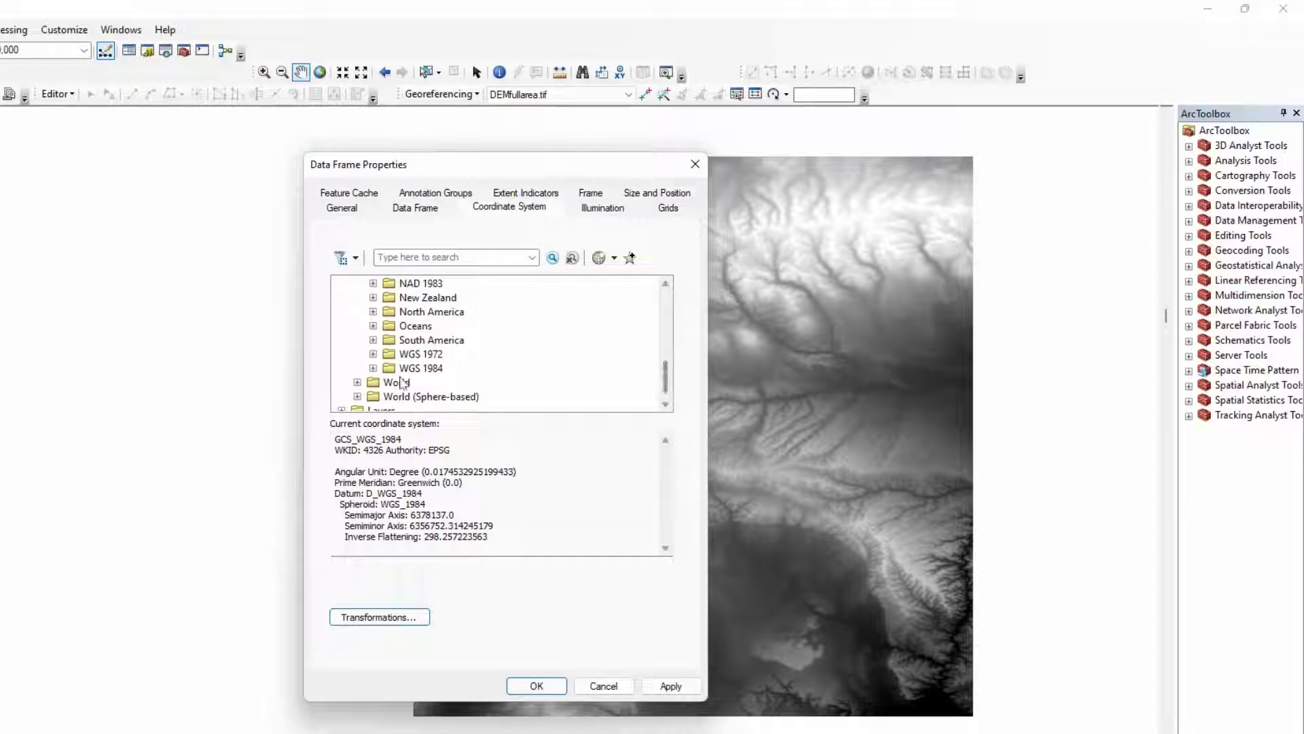
left_click(421, 367)
left_click(373, 368)
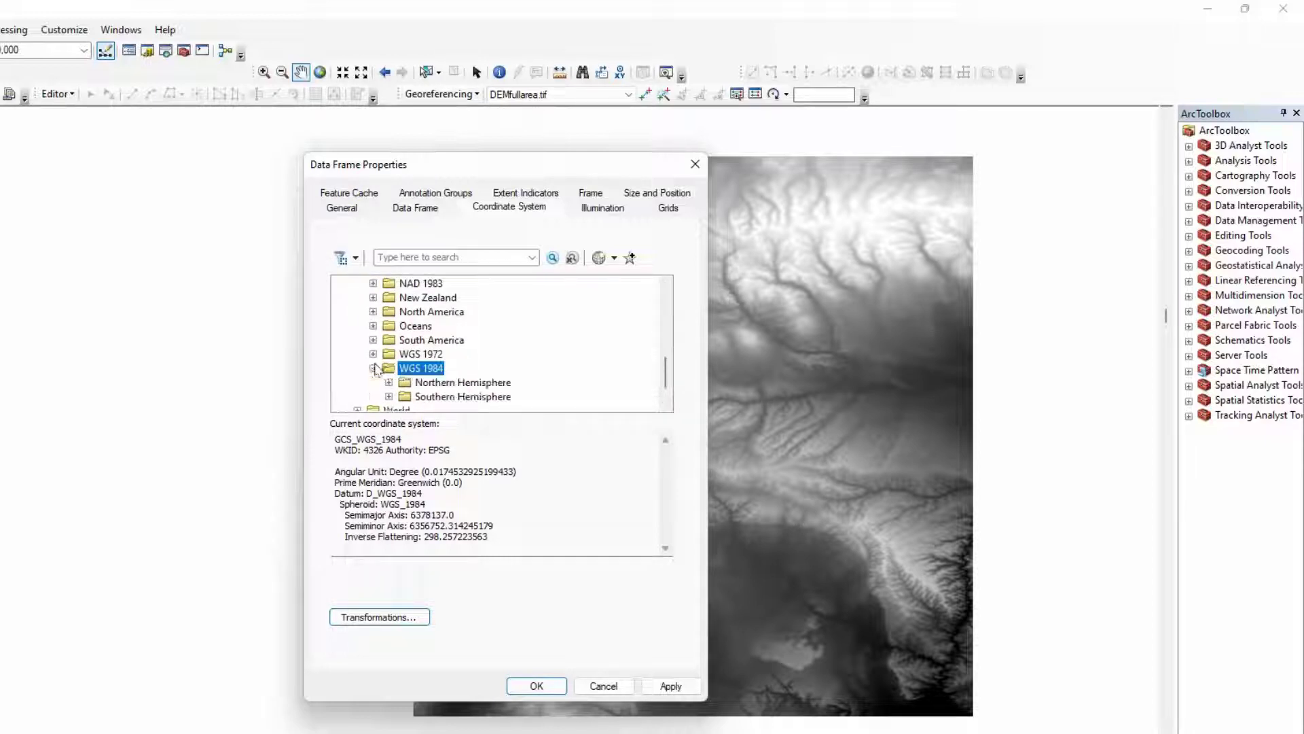
left_click(389, 384)
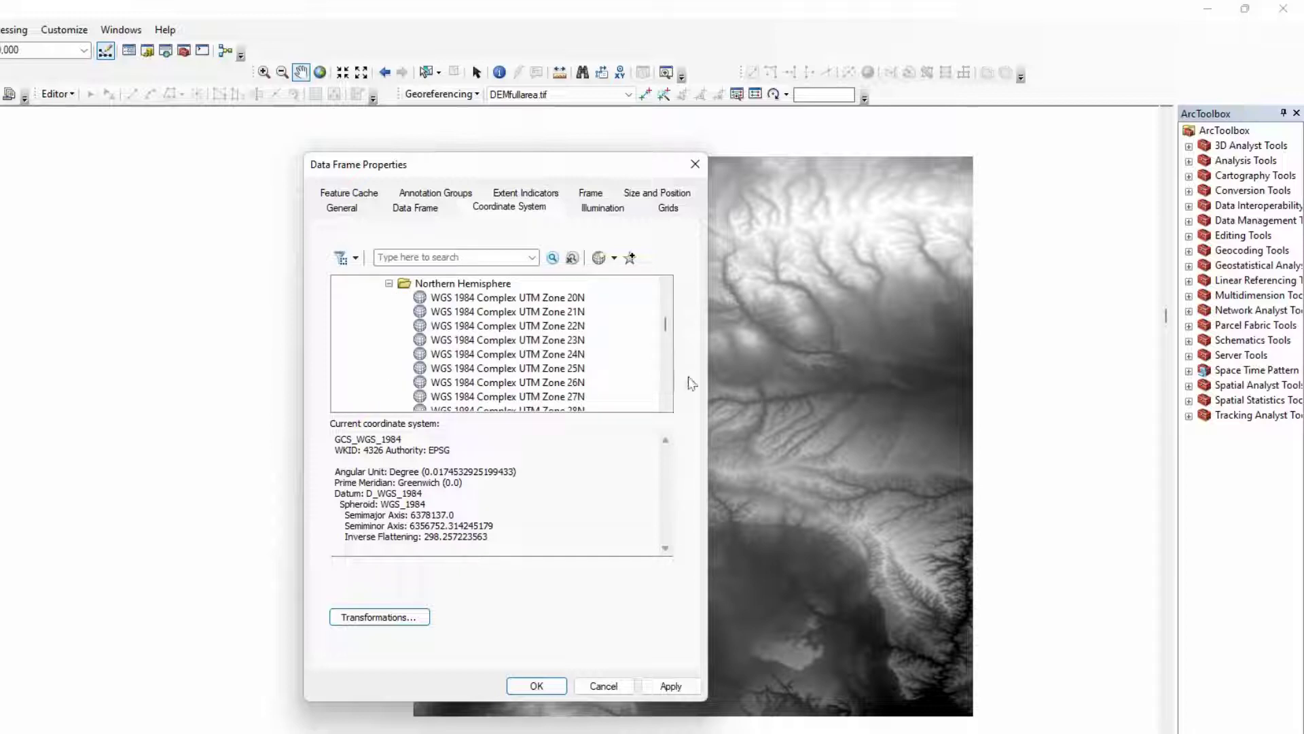
left_click_drag(665, 328, 667, 347)
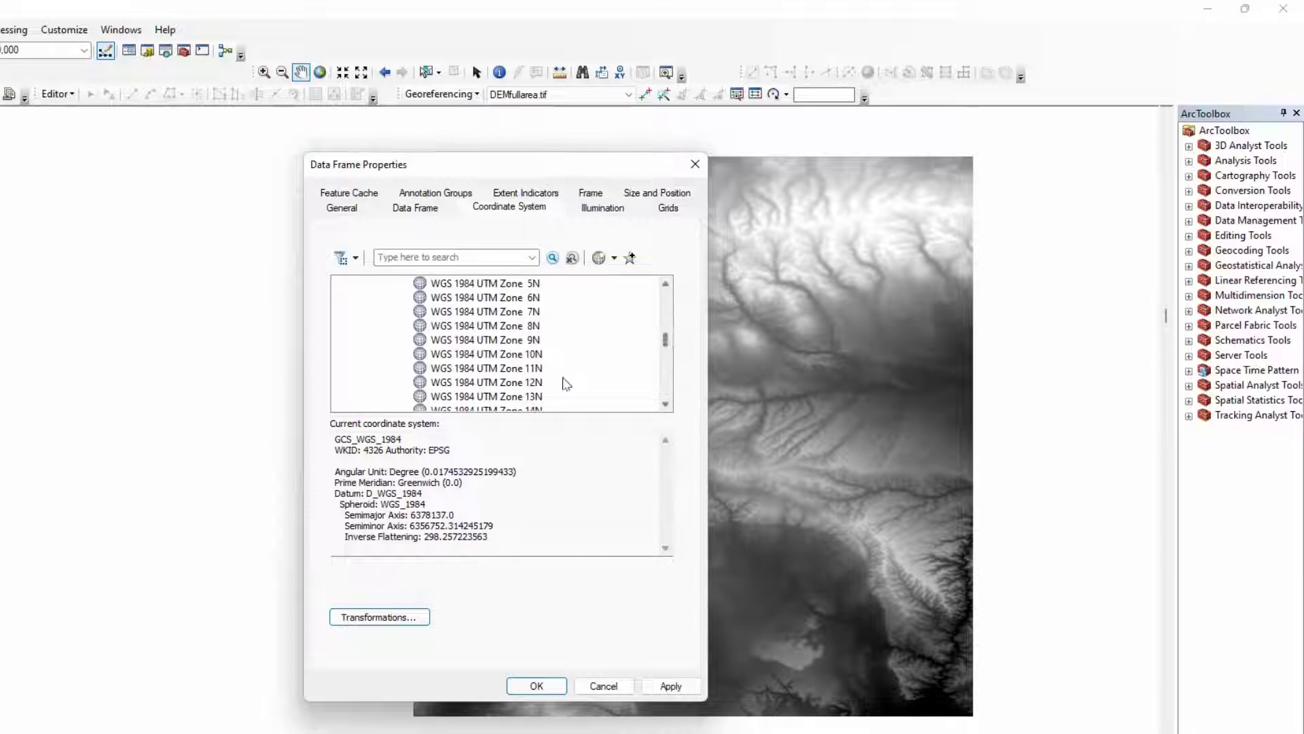
left_click(530, 381)
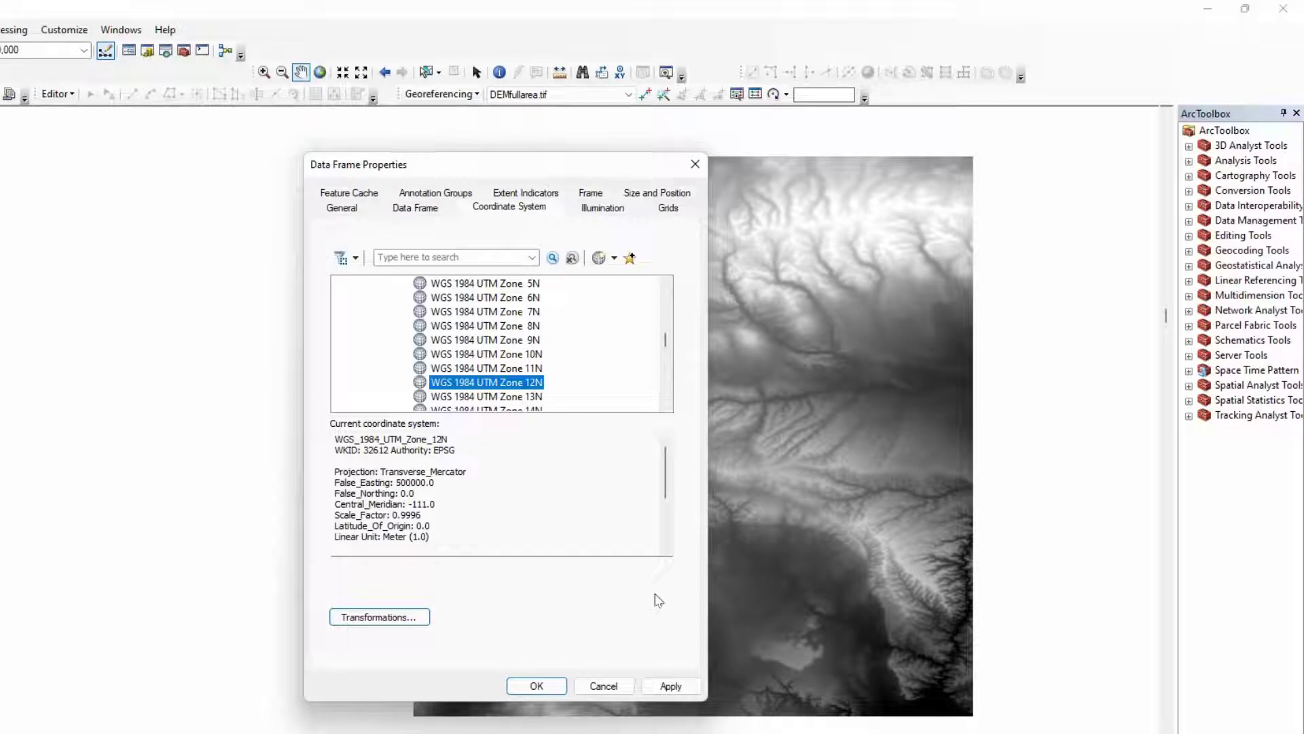
left_click(670, 685)
left_click(540, 685)
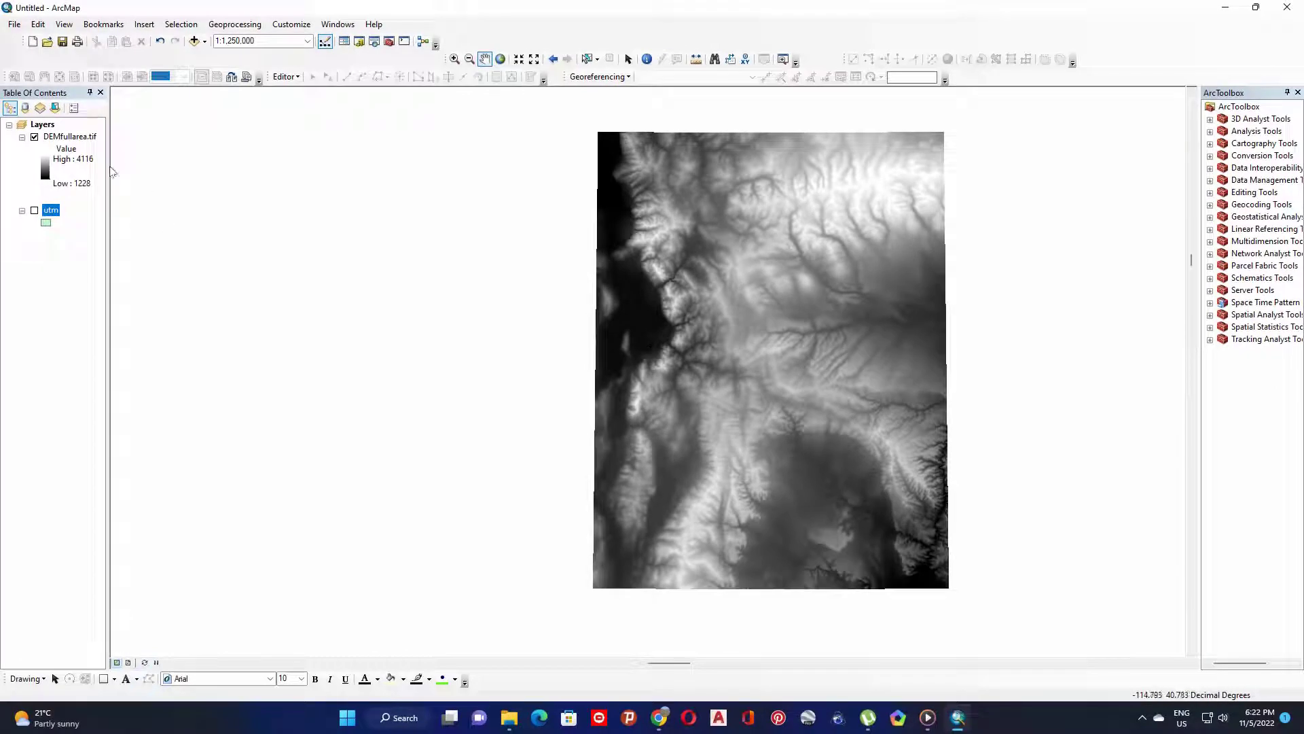
Step: Open Data > Export Data for the DEMfullarea.tif layer
left_click(76, 140)
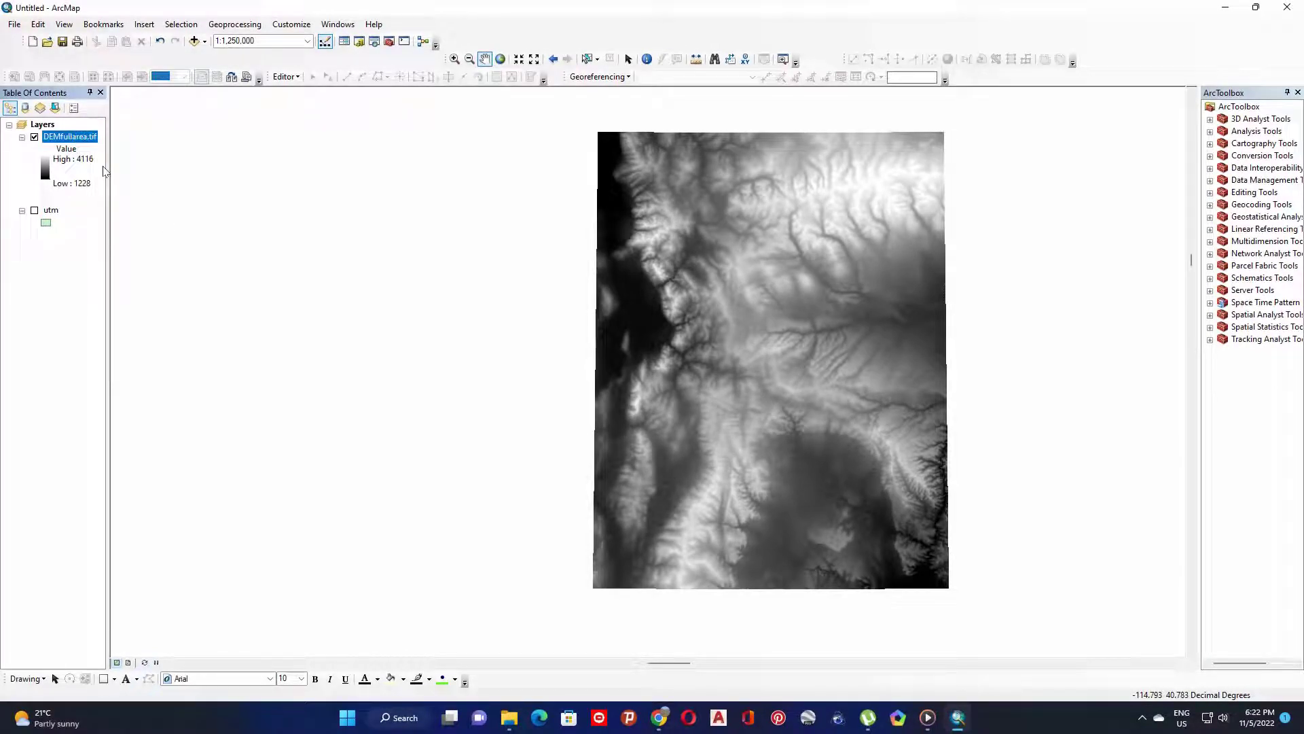
right_click(80, 139)
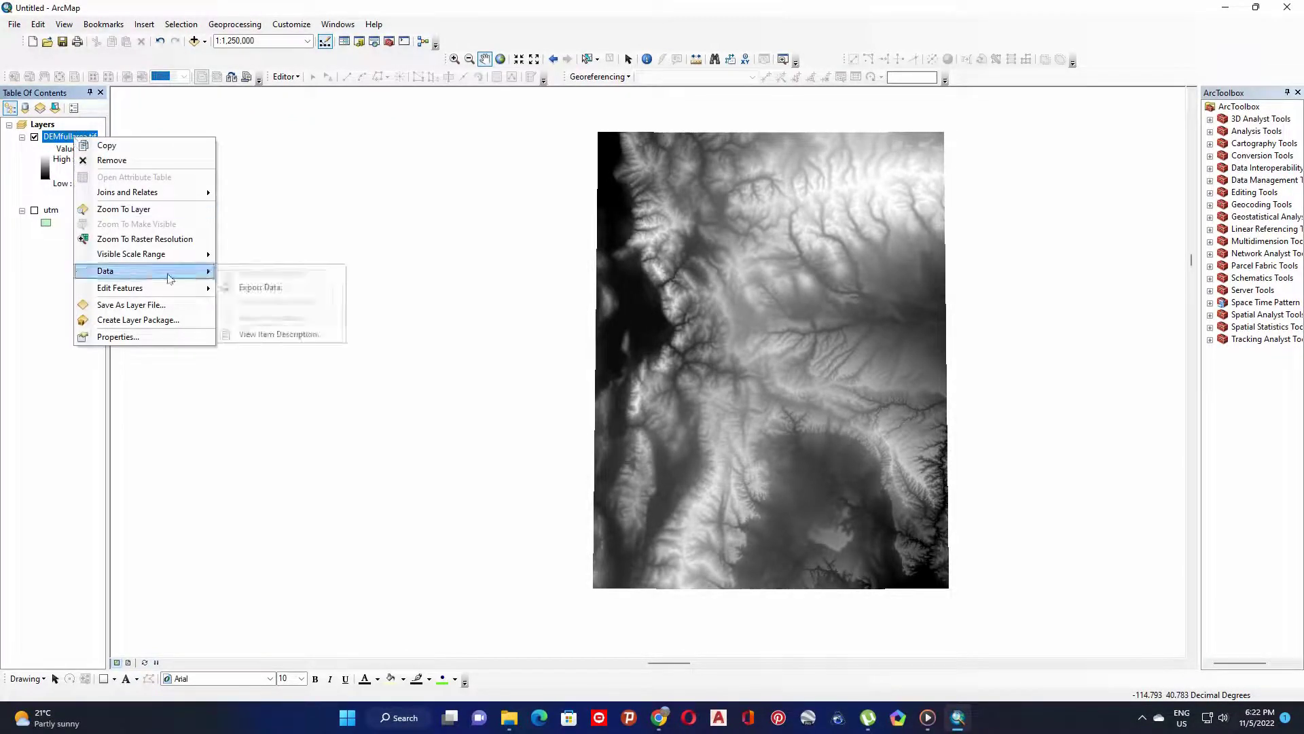
mouse_move(105, 271)
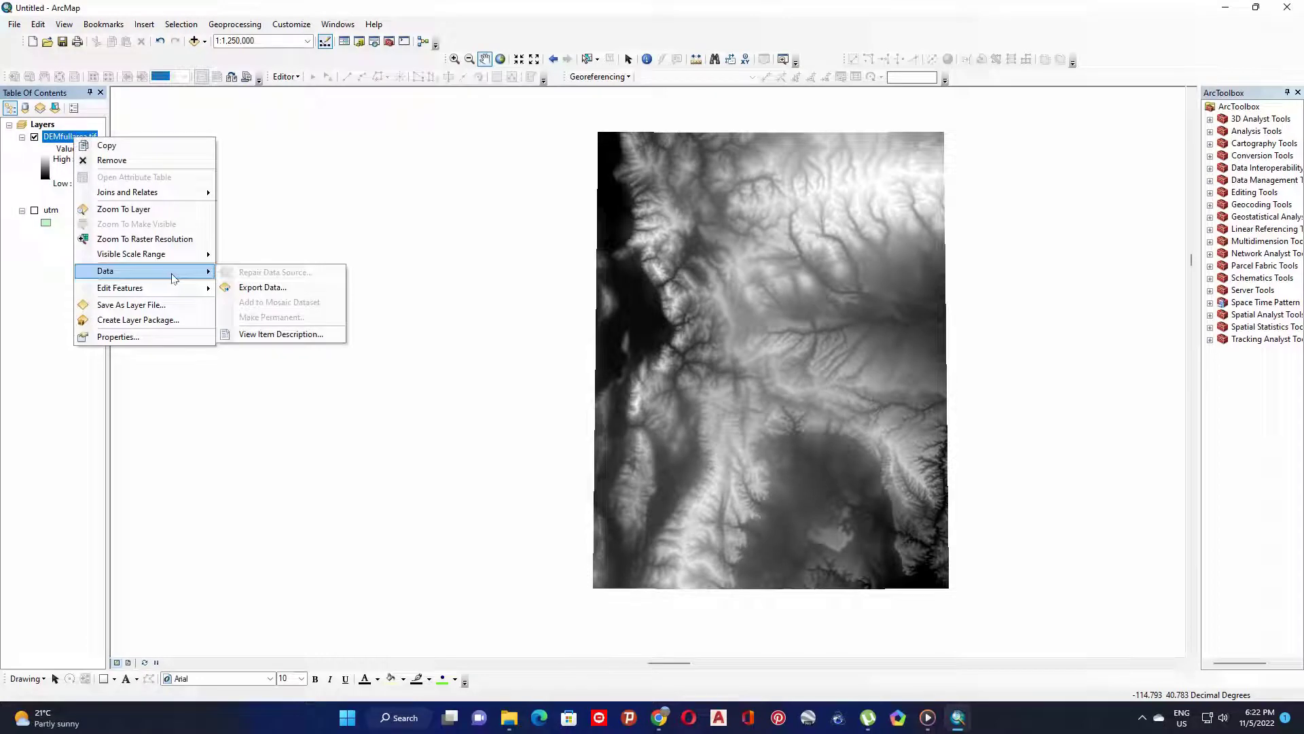
left_click(263, 288)
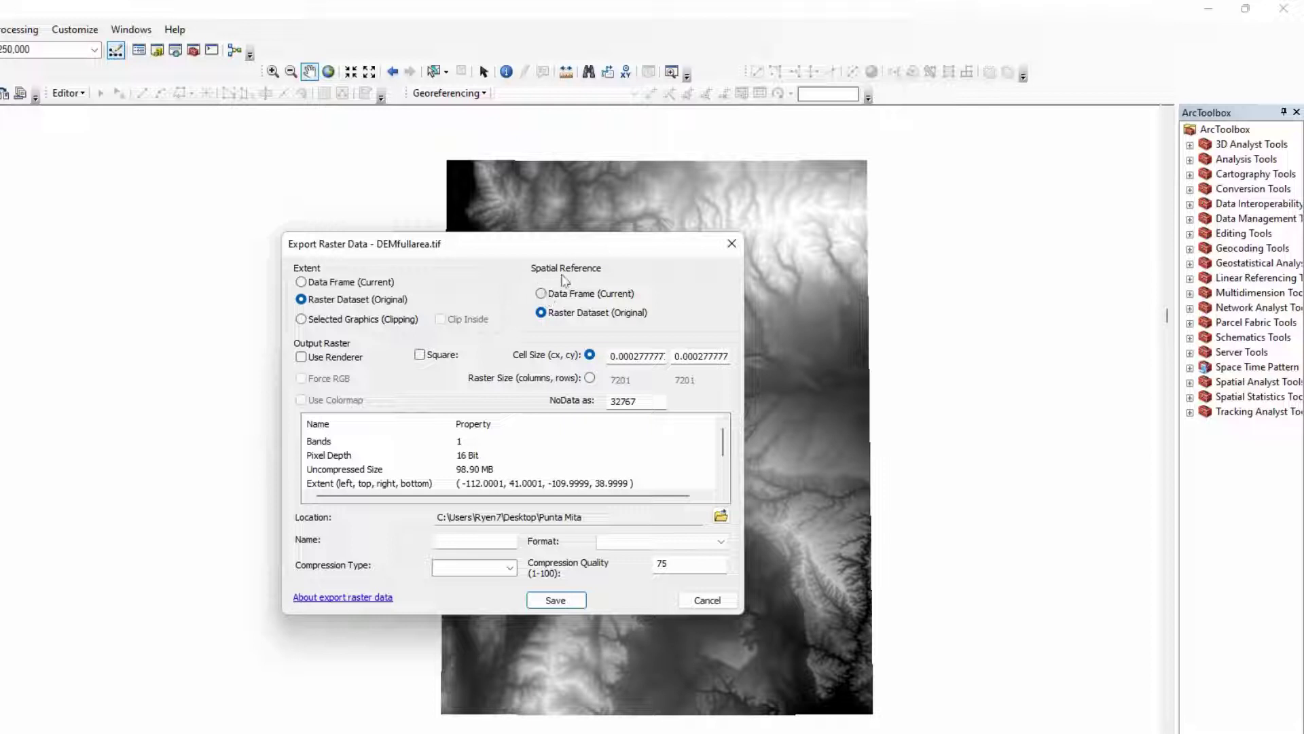
Step: Export using the Data Frame (Current) spatial reference, saving to the Desktop DEM folder
left_click(543, 295)
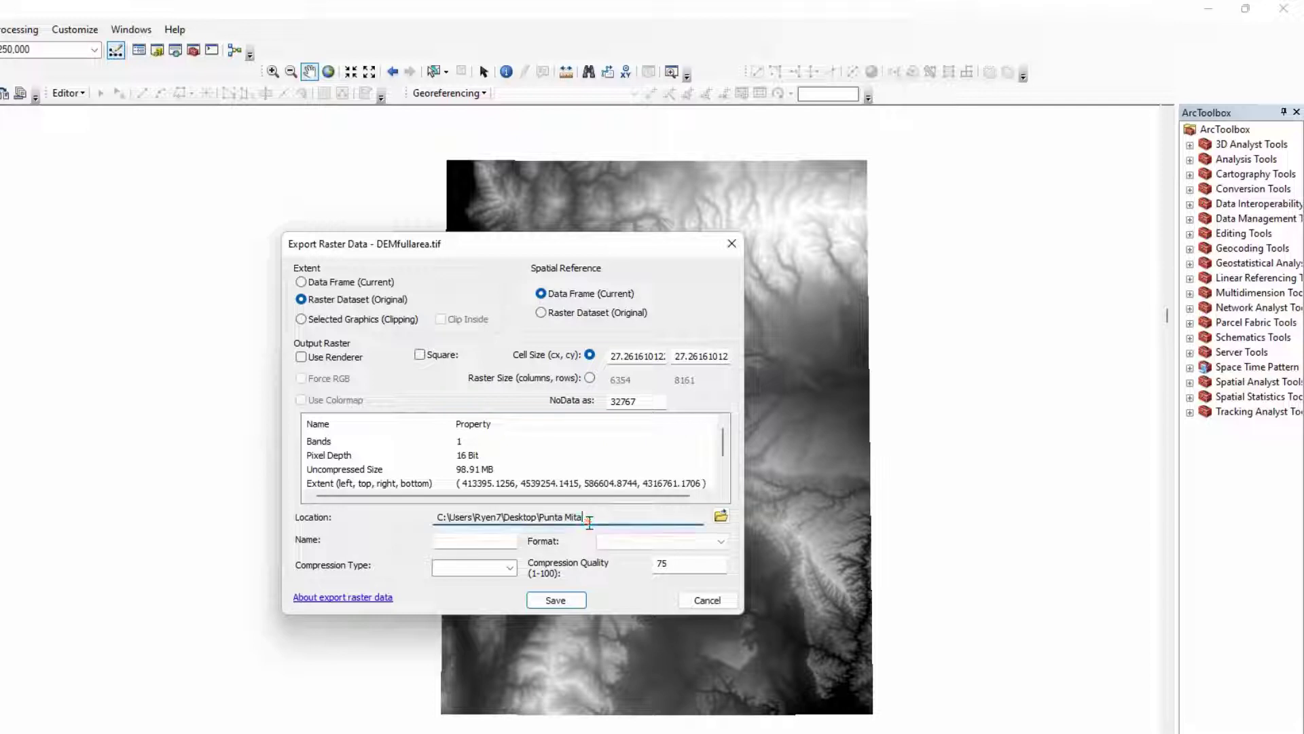
left_click(721, 517)
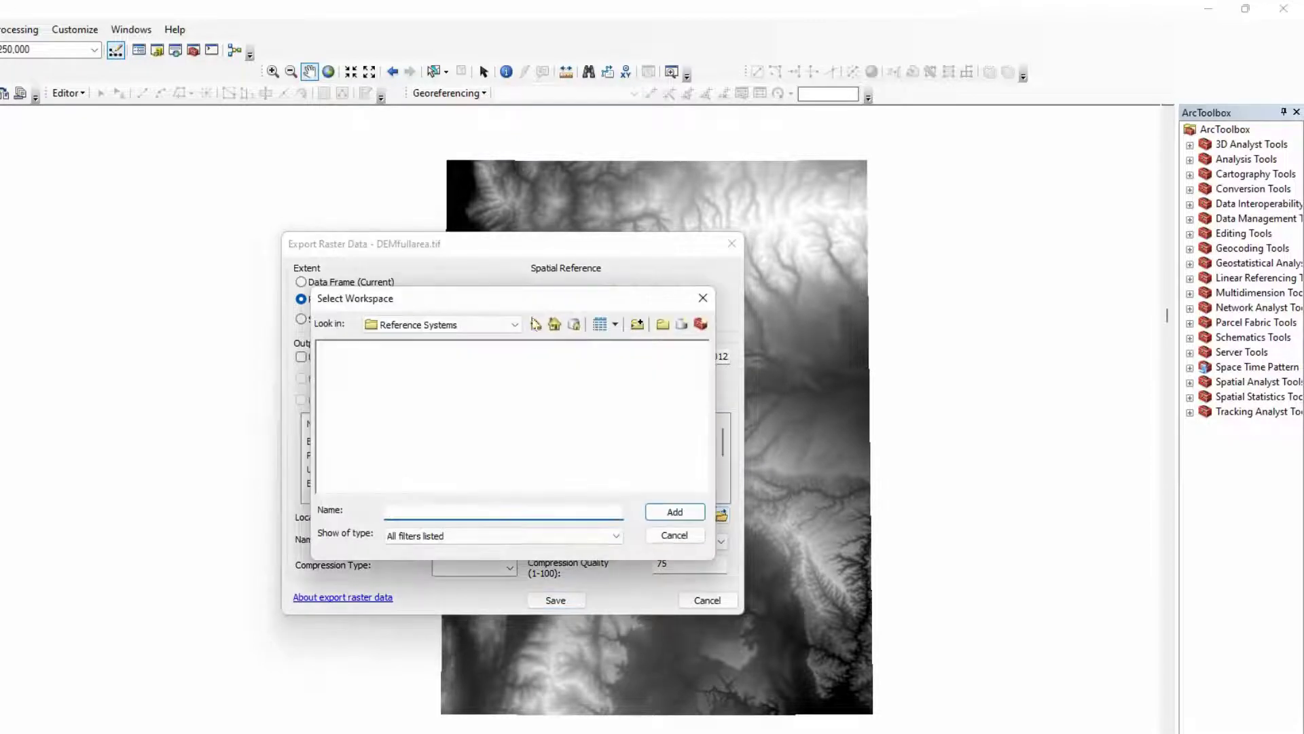
left_click(502, 328)
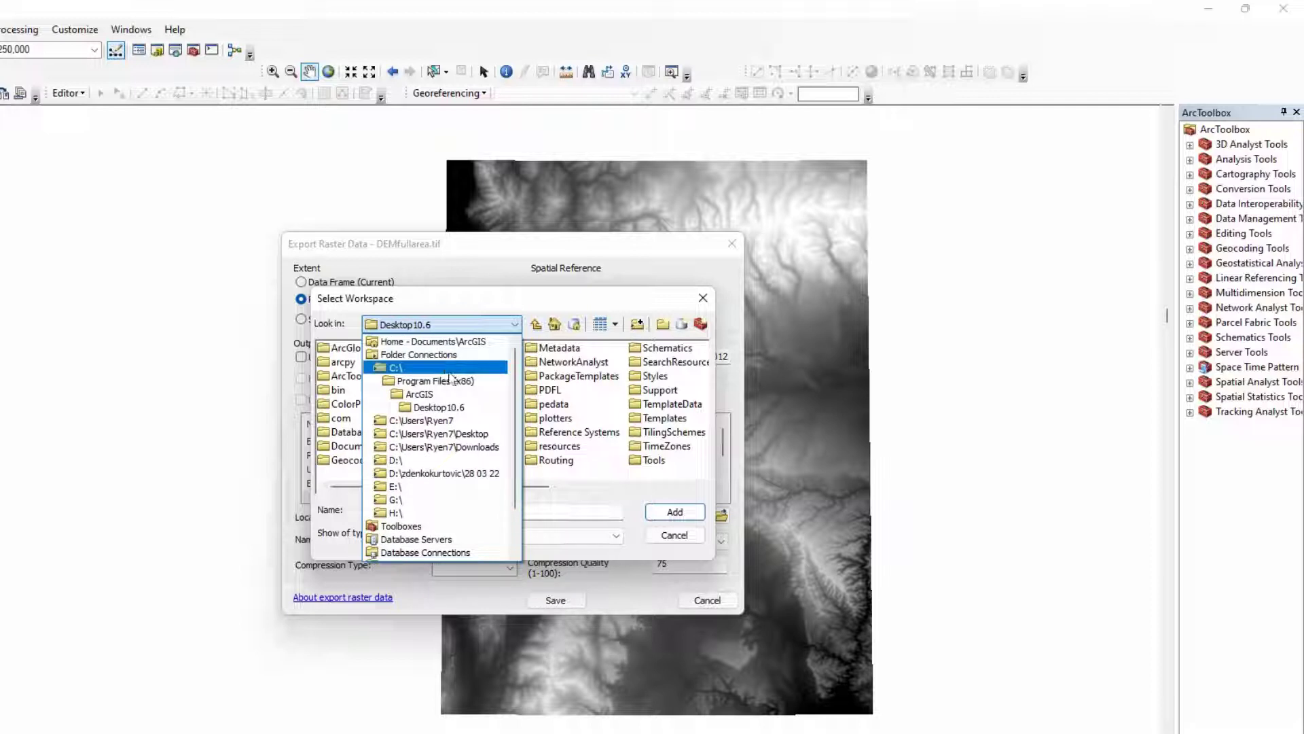
left_click(457, 434)
left_click(341, 403)
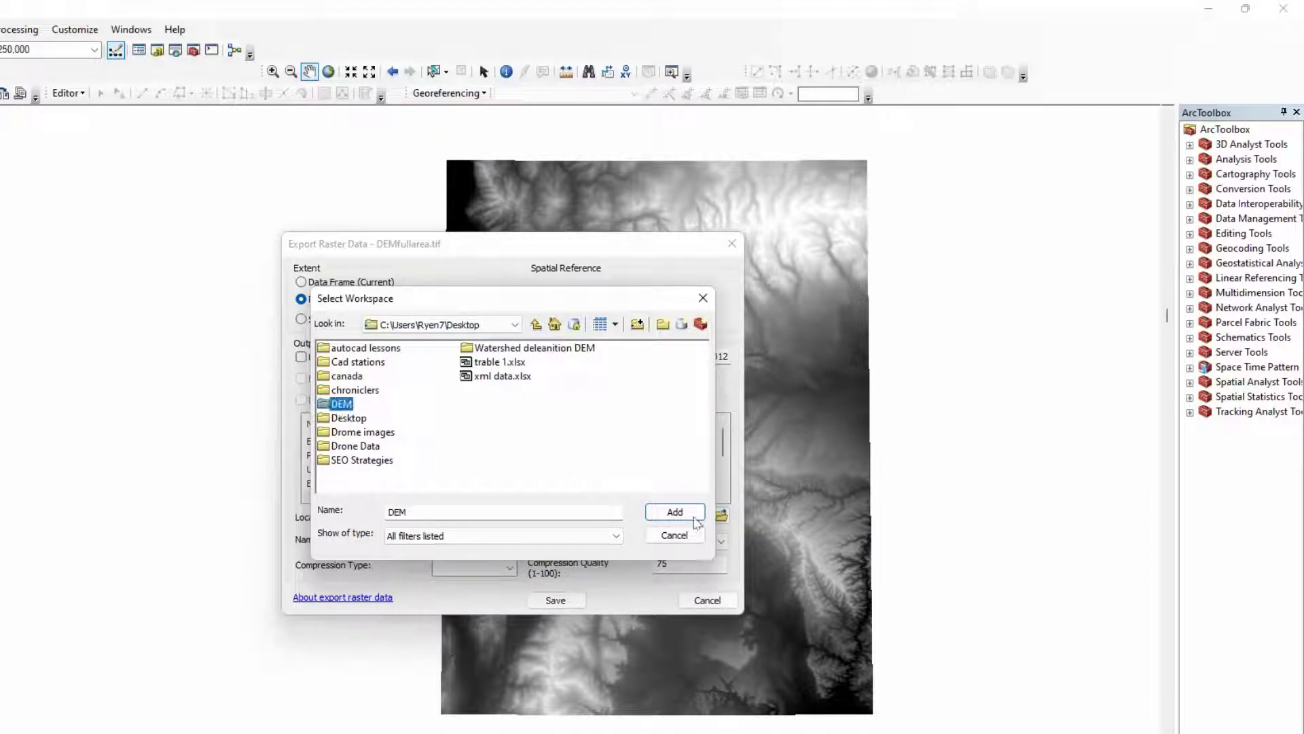
left_click(683, 512)
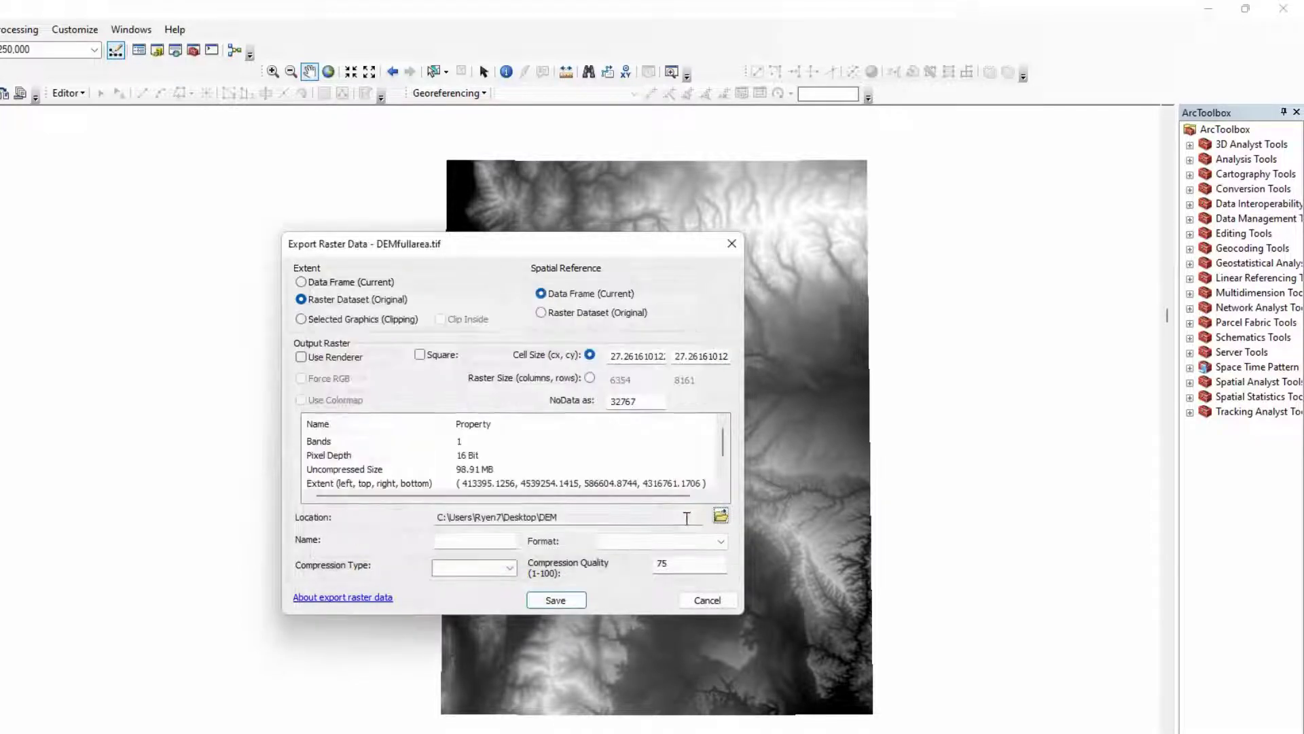
Step: Save the export with the name demPro in TIFF format
left_click(494, 541)
type("dem")
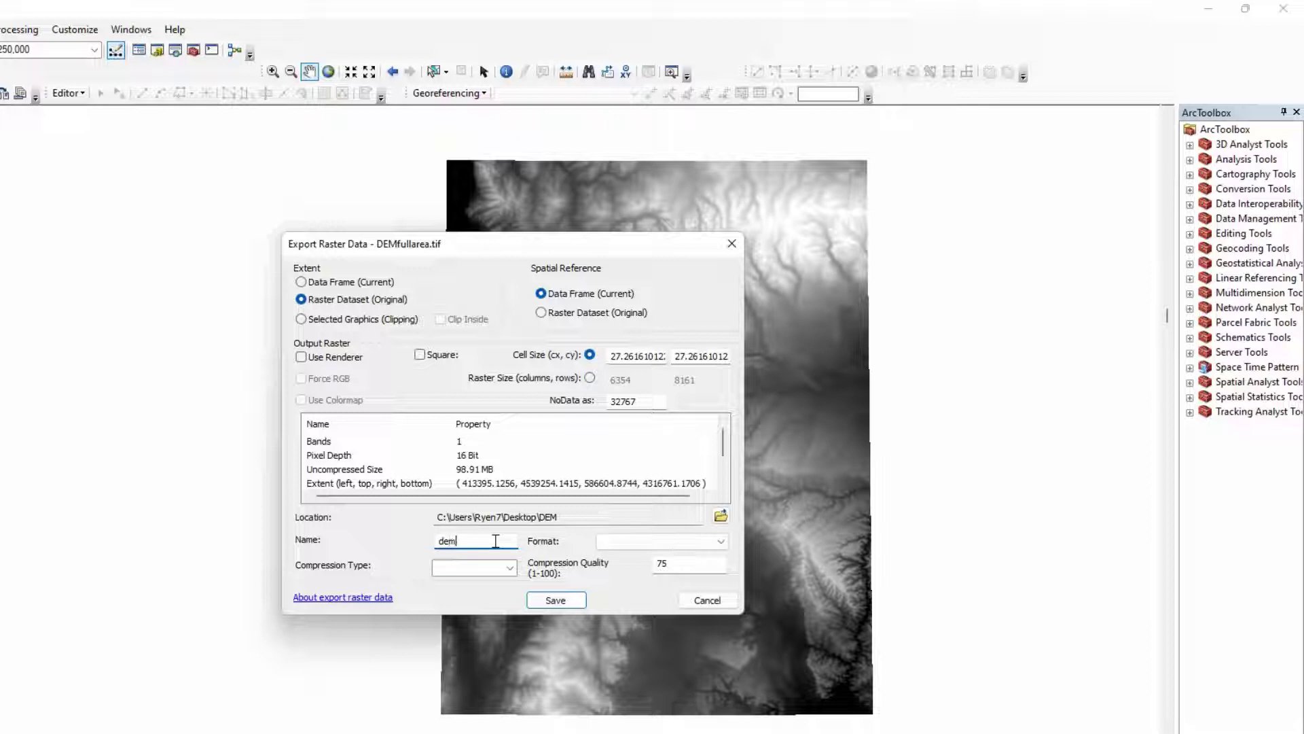
type("P")
type("ro")
left_click(673, 543)
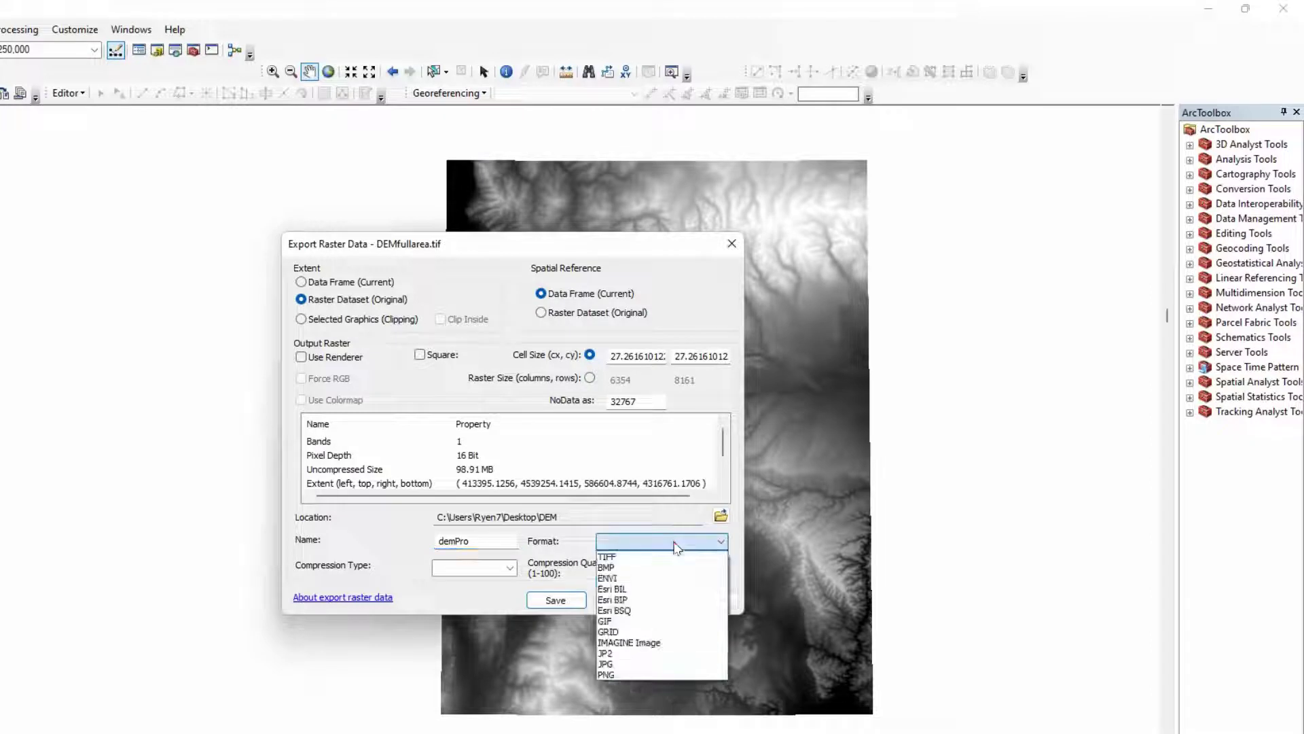
left_click(632, 559)
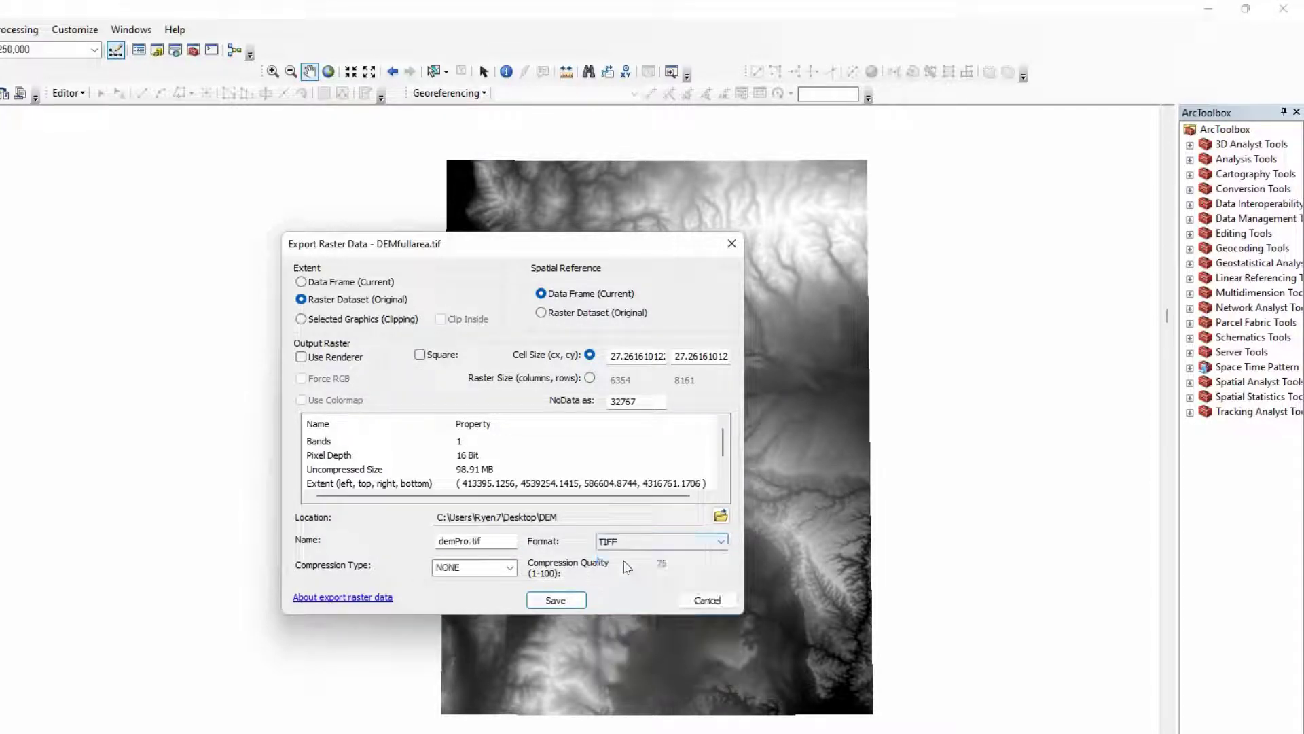
left_click(559, 603)
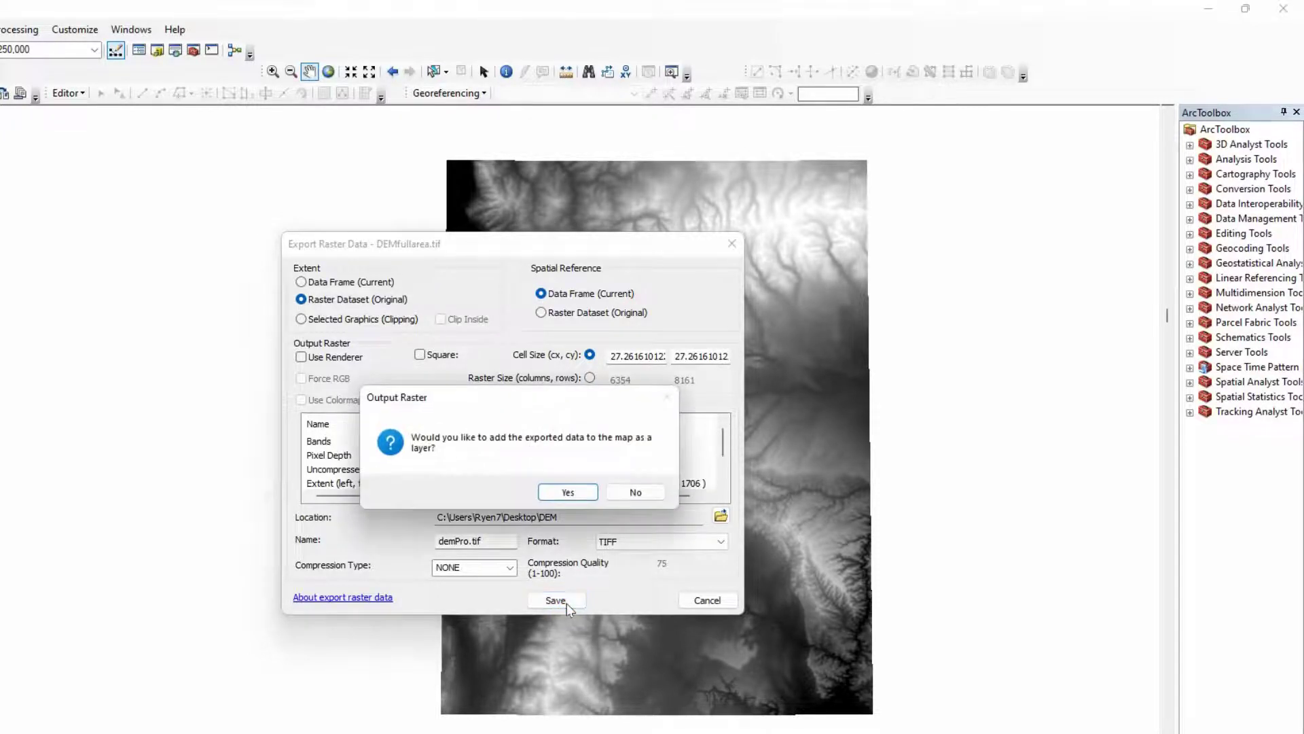
Step: Add demPro.tif as a layer, remove DEMfullarea.tif, and toggle demPro.tif visibility
left_click(567, 493)
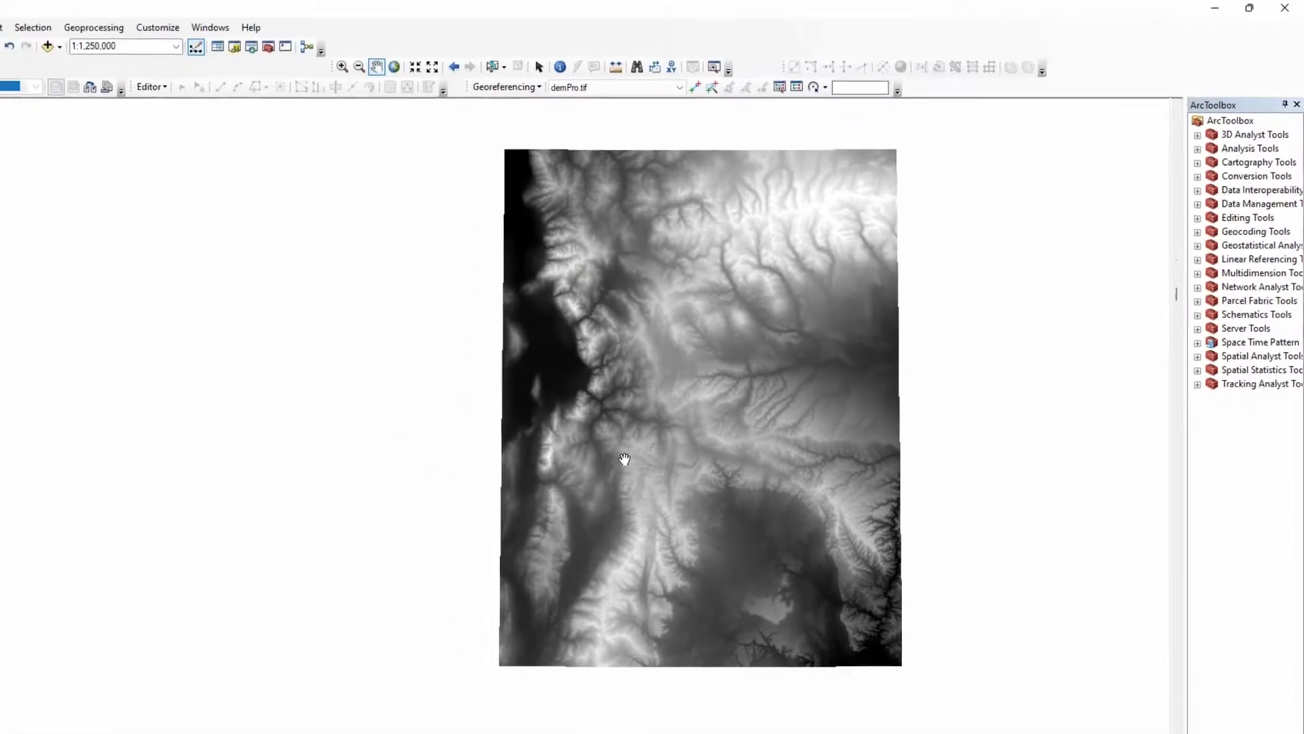
right_click(63, 210)
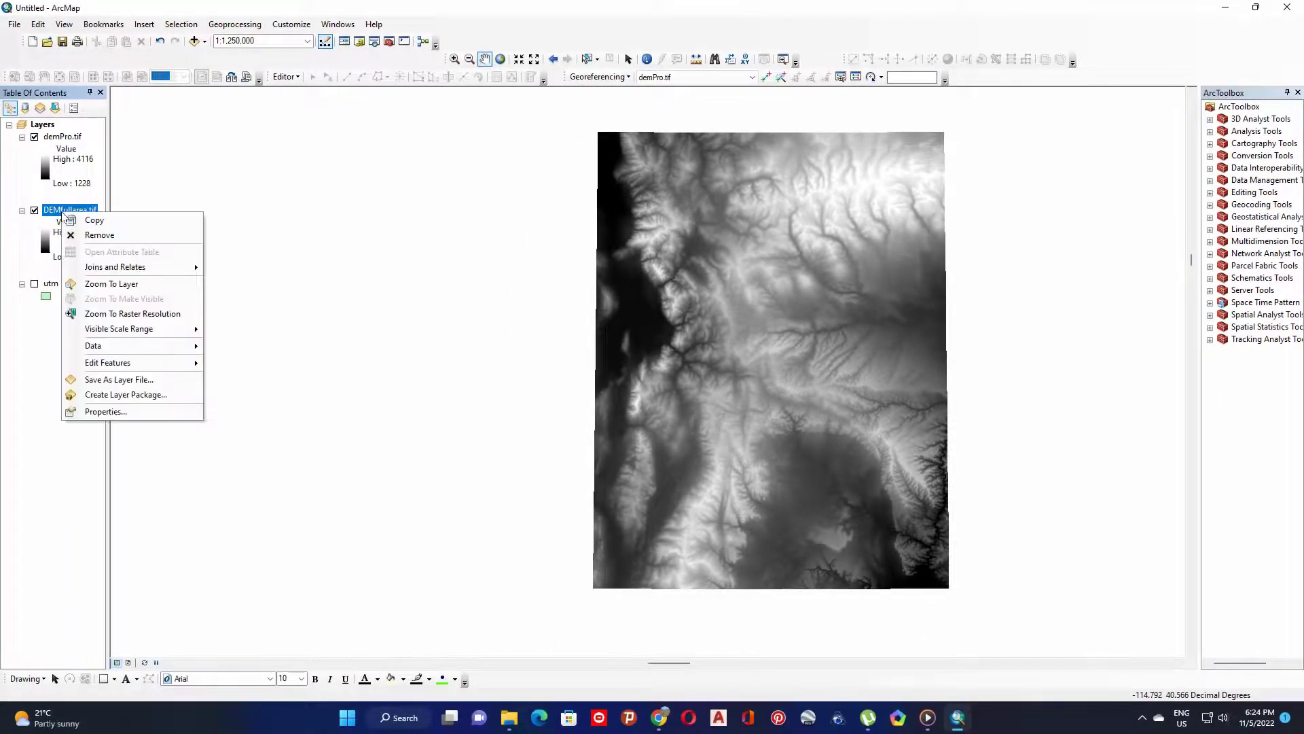
left_click(102, 234)
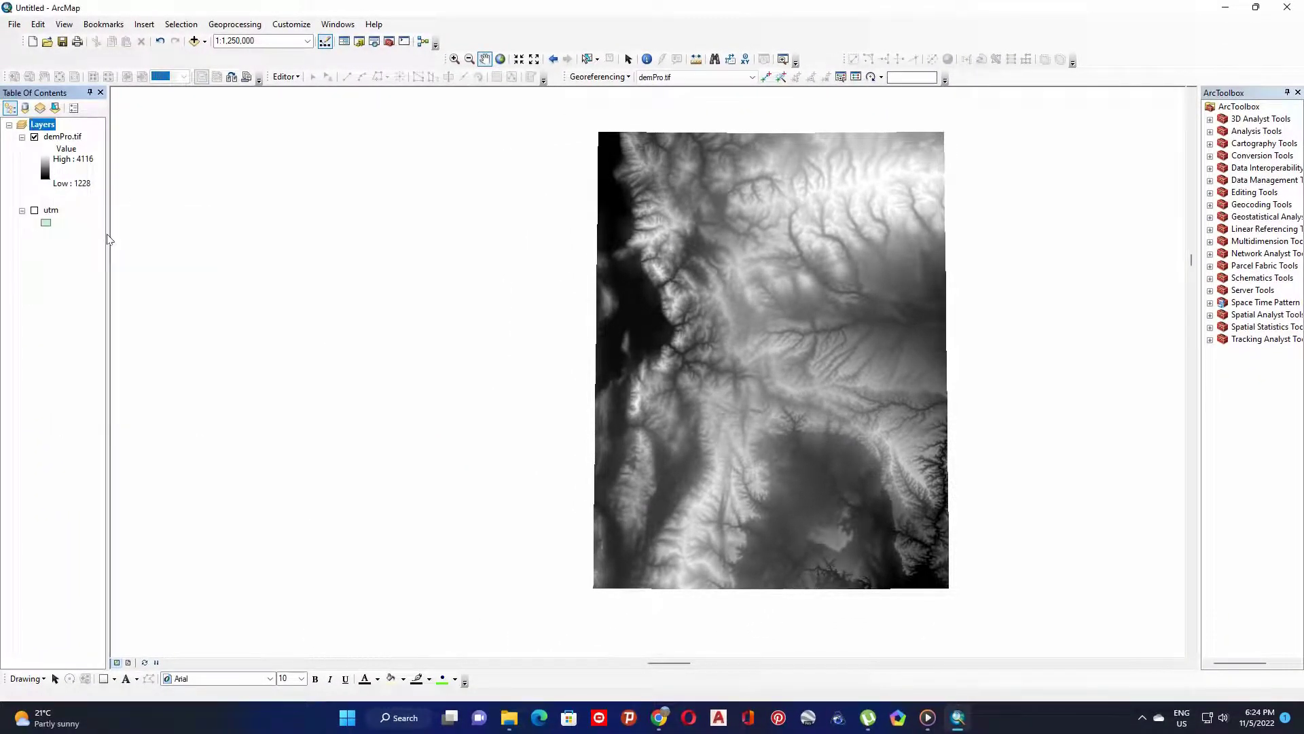
left_click(59, 137)
left_click(34, 136)
left_click_drag(728, 365, 604, 343)
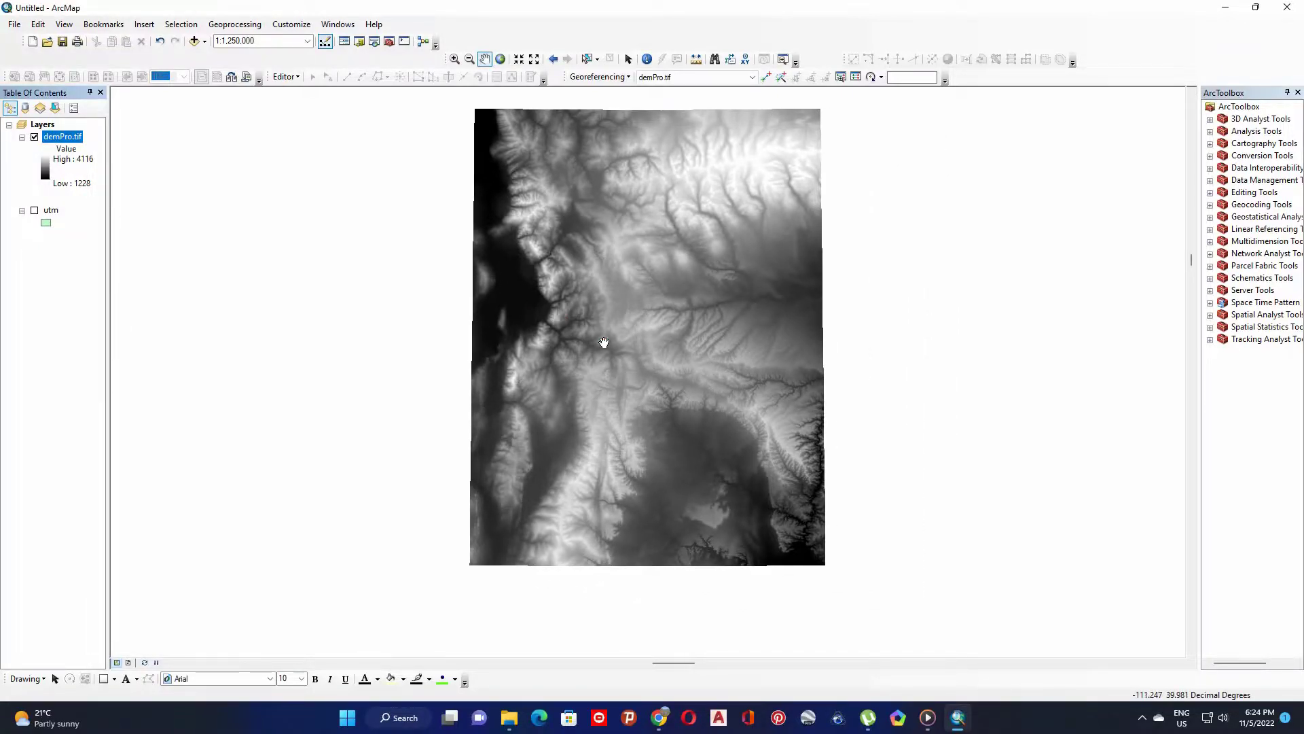